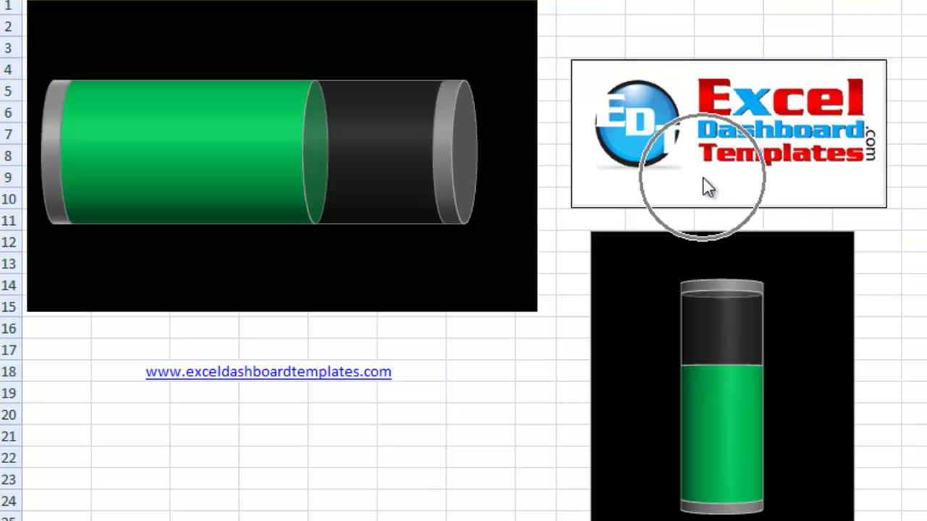
{"action": "left_click", "coordinate": [813, 183]}
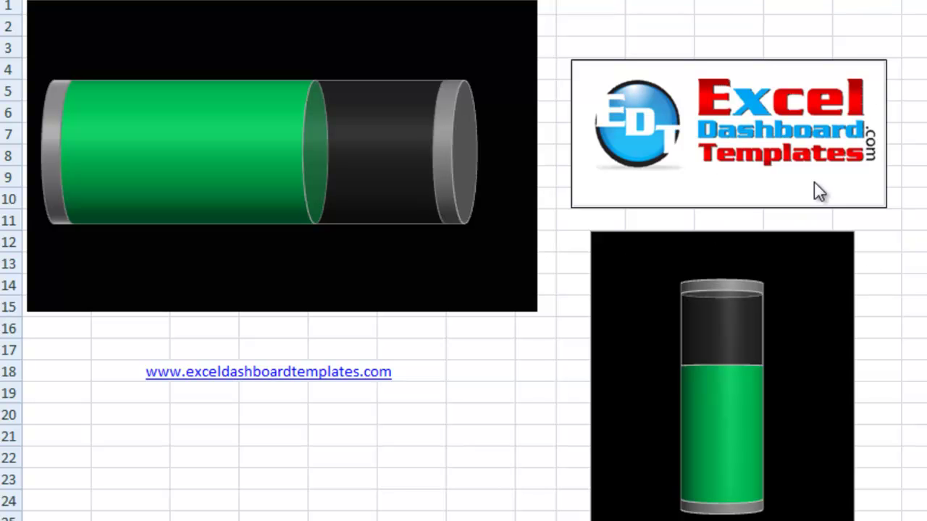
{"action": "left_click", "coordinate": [681, 195]}
{"action": "left_click", "coordinate": [796, 173]}
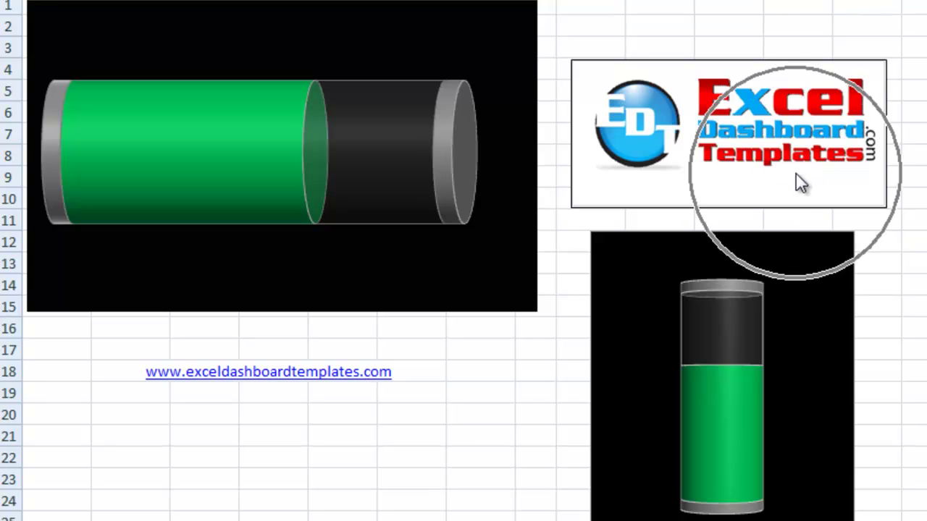
{"action": "left_click", "coordinate": [713, 181]}
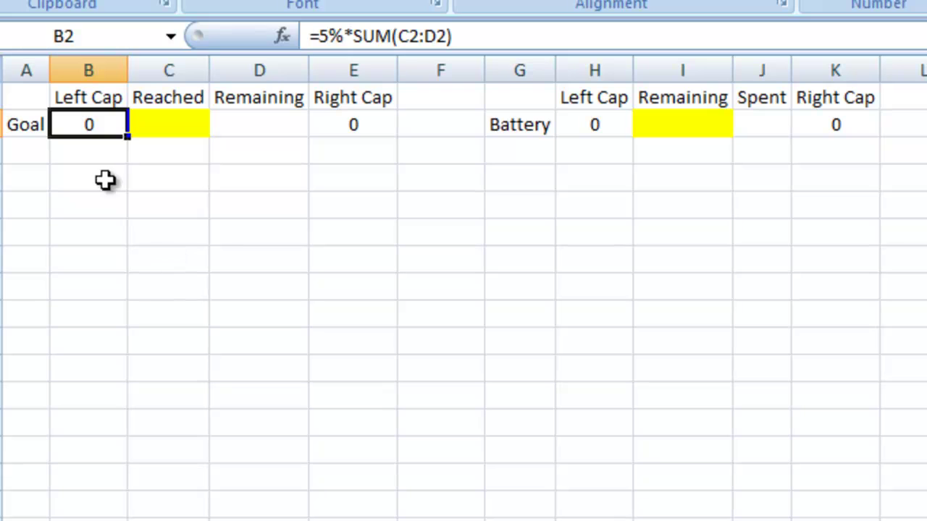
{"action": "left_click", "coordinate": [87, 165]}
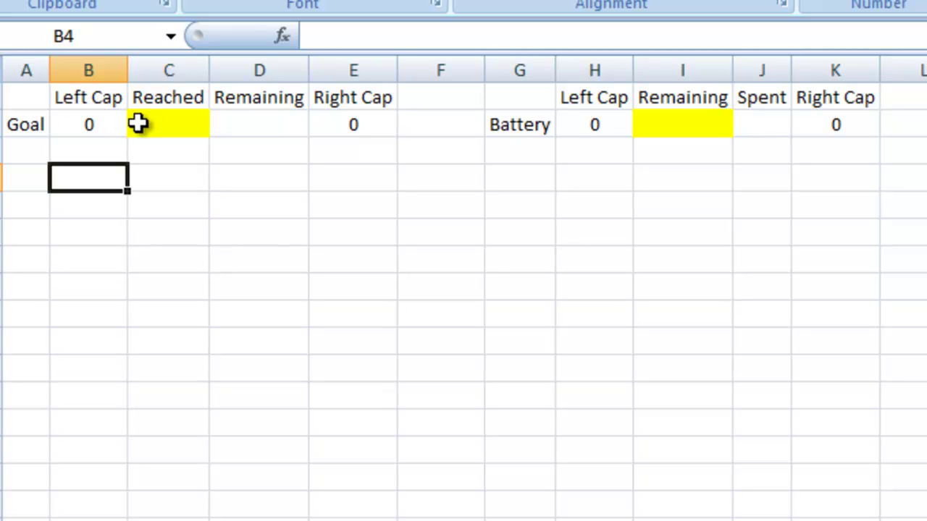
{"action": "left_click", "coordinate": [269, 103]}
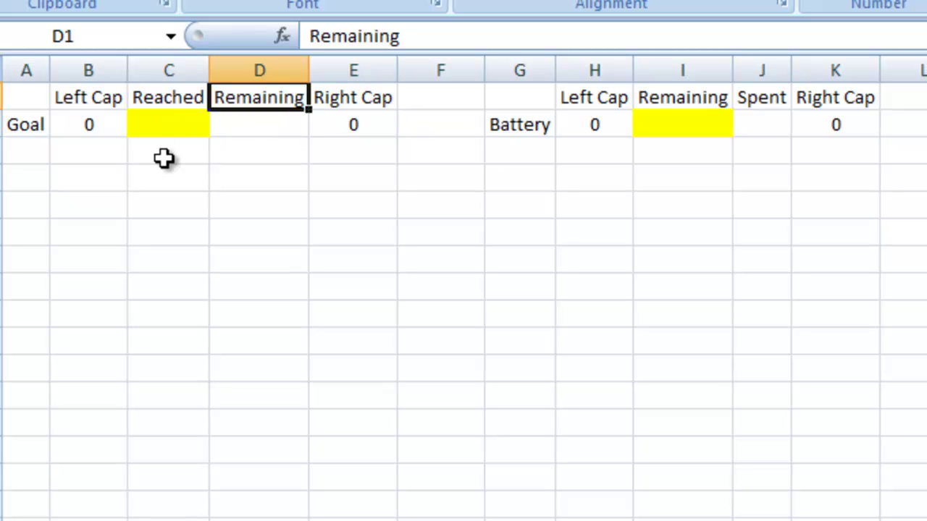
Enter 65 as the Goal row's Reached value in C2 and the formula =100-C2 for Remaining in D2
{"action": "left_click", "coordinate": [188, 116]}
{"action": "type", "text": "65"}
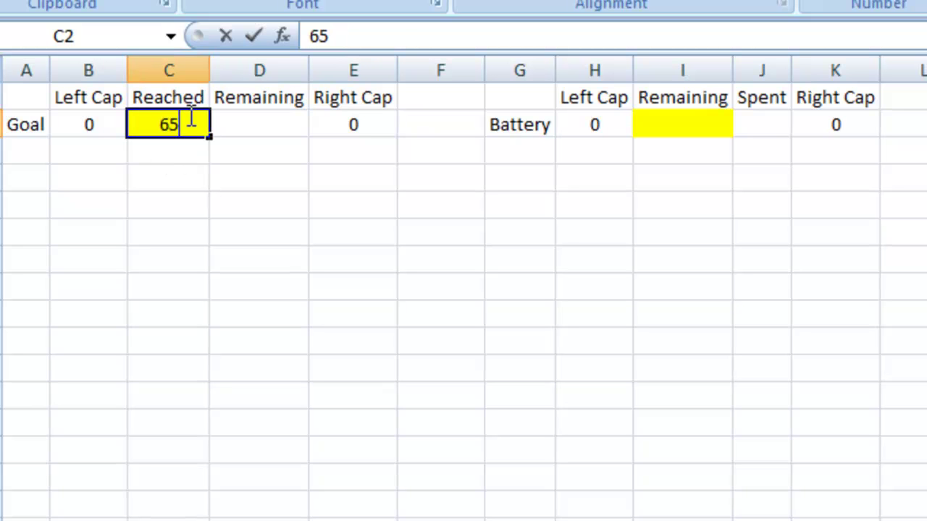
{"action": "left_click", "coordinate": [239, 123]}
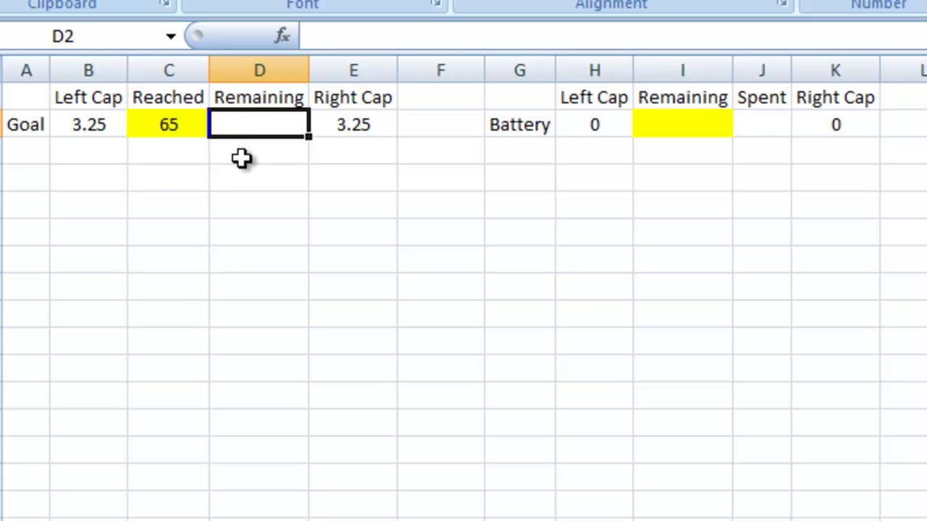
{"action": "type", "text": "=100-"}
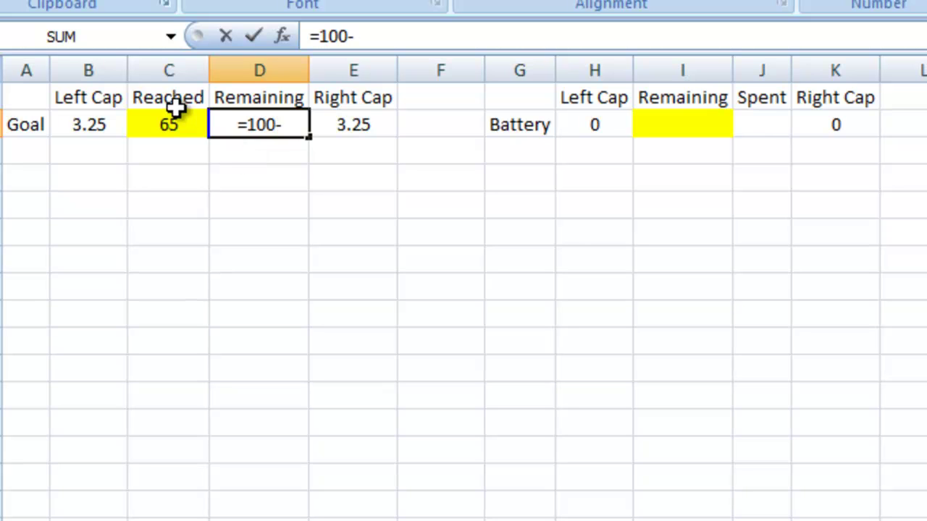
{"action": "left_click", "coordinate": [180, 121]}
{"action": "key", "text": "Return"}
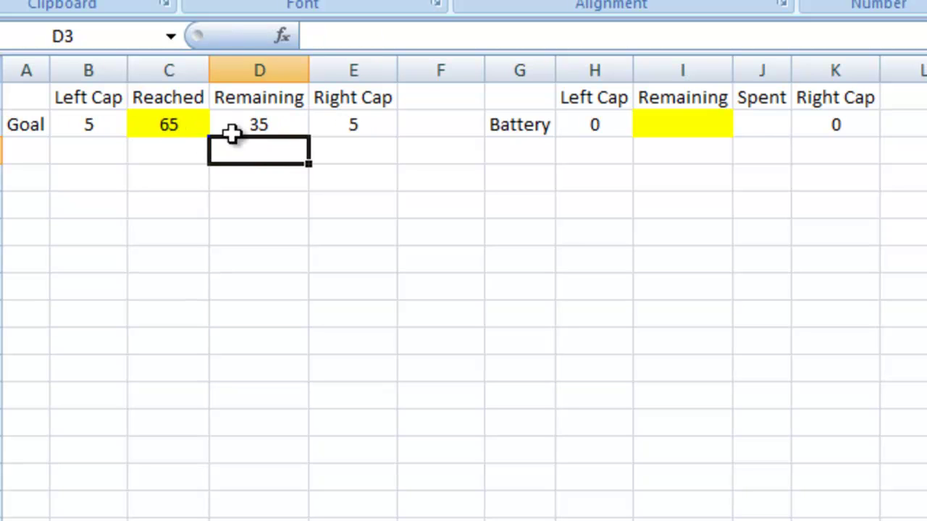
{"action": "left_click", "coordinate": [89, 129]}
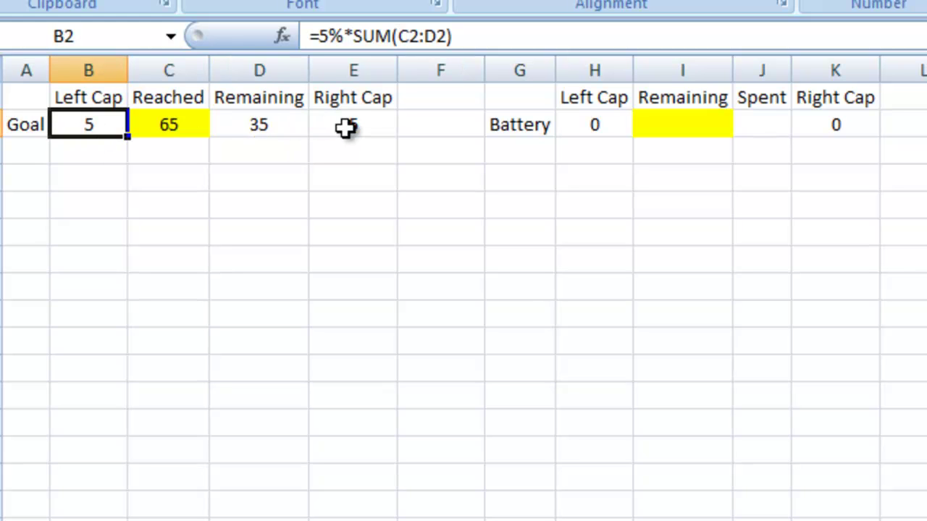
Enter 65 as the Battery row's Remaining value in I2 and the formula =100-I2 for Spent in J2
{"action": "left_click", "coordinate": [678, 131]}
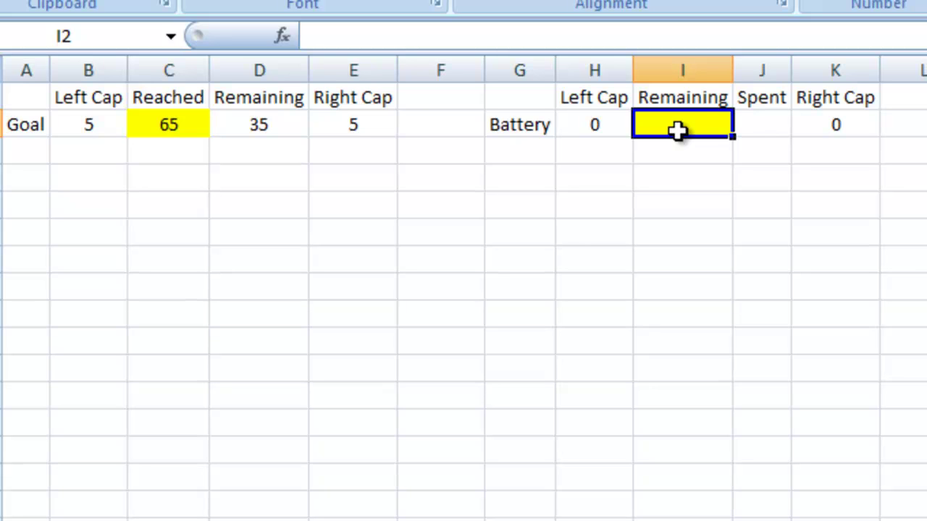
{"action": "type", "text": "65"}
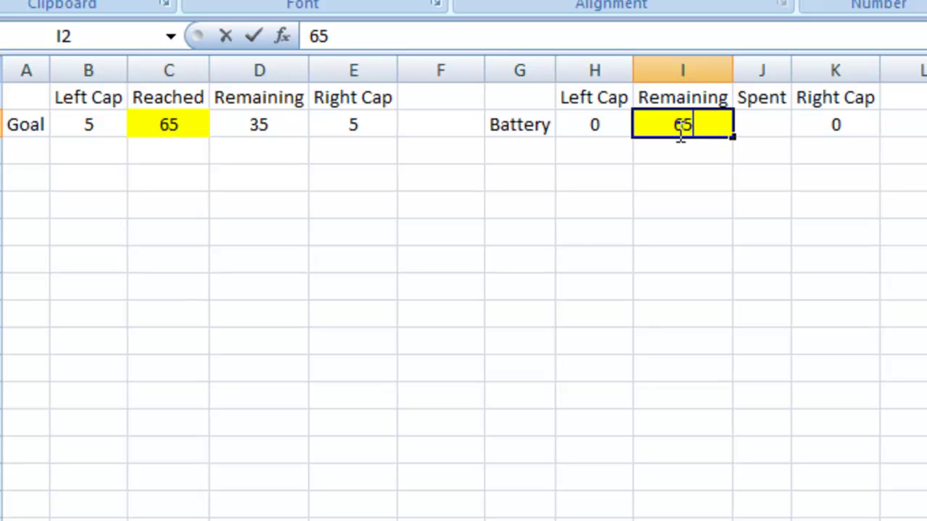
{"action": "key", "text": "Tab"}
{"action": "type", "text": "="}
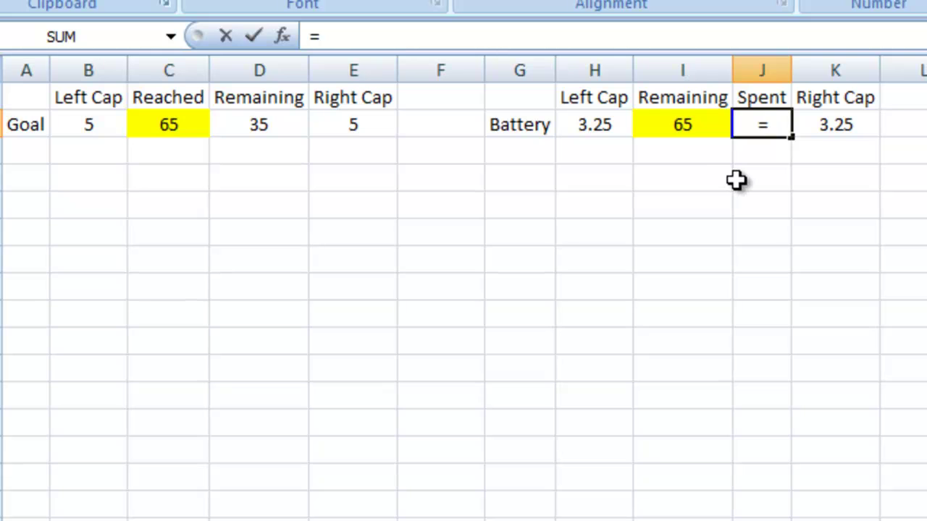
{"action": "type", "text": "100-"}
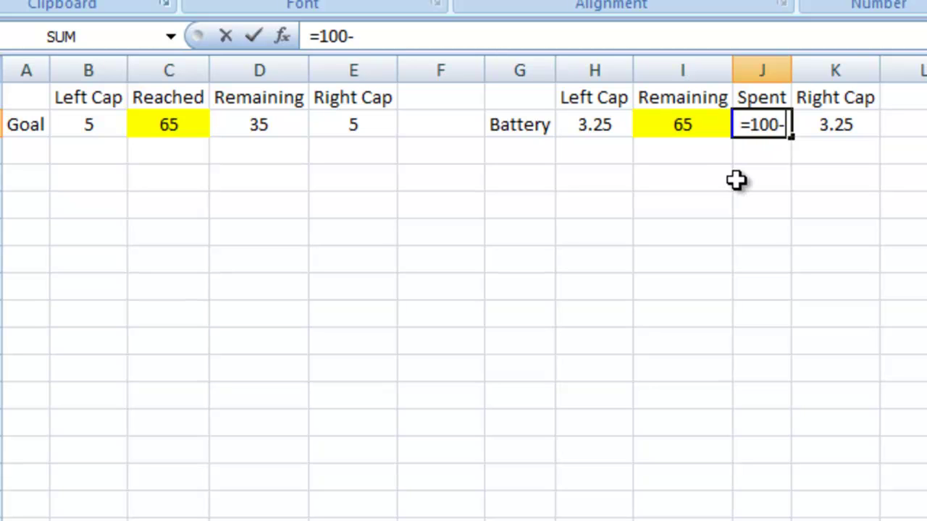
{"action": "left_click", "coordinate": [697, 123]}
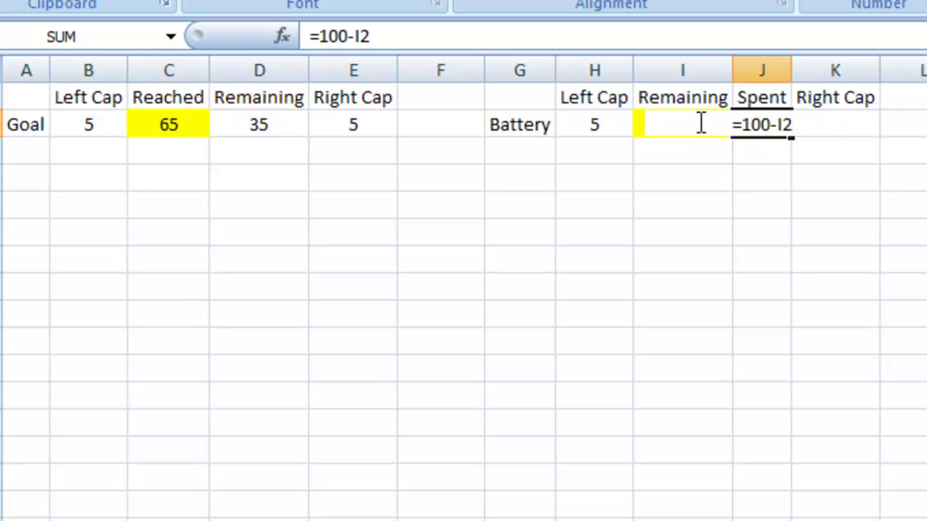
{"action": "key", "text": "Return"}
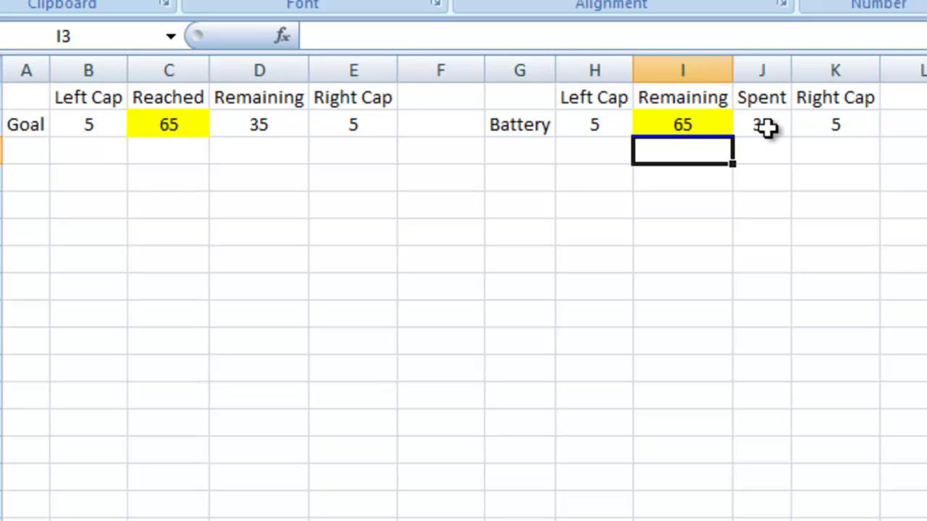
Insert a stacked cylinder column chart from the Goal data in A1:E2
{"action": "left_click", "coordinate": [284, 173]}
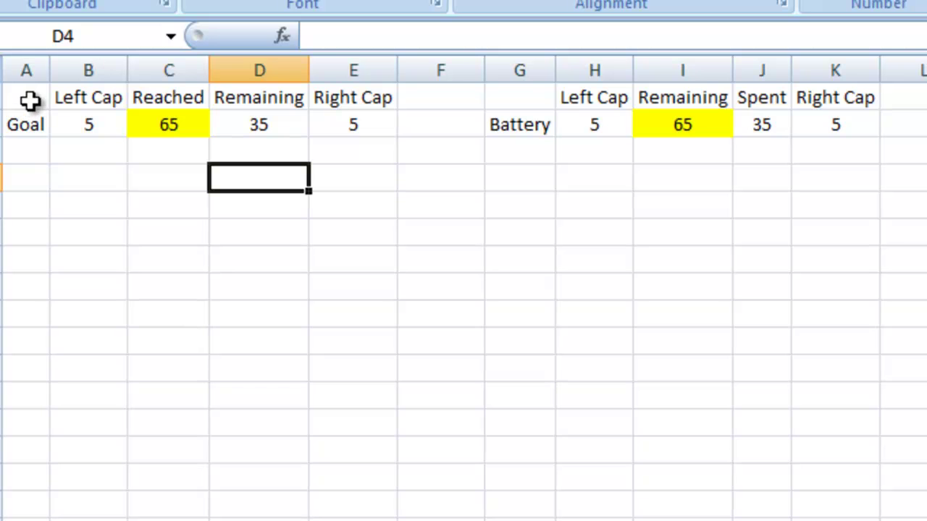
{"action": "left_click_drag", "start_coordinate": [26, 98], "coordinate": [352, 114]}
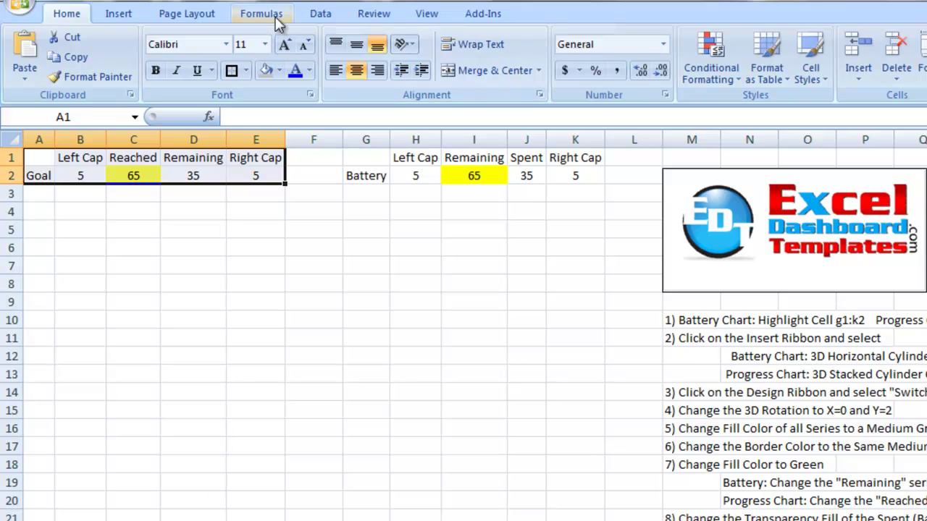
{"action": "left_click", "coordinate": [118, 14]}
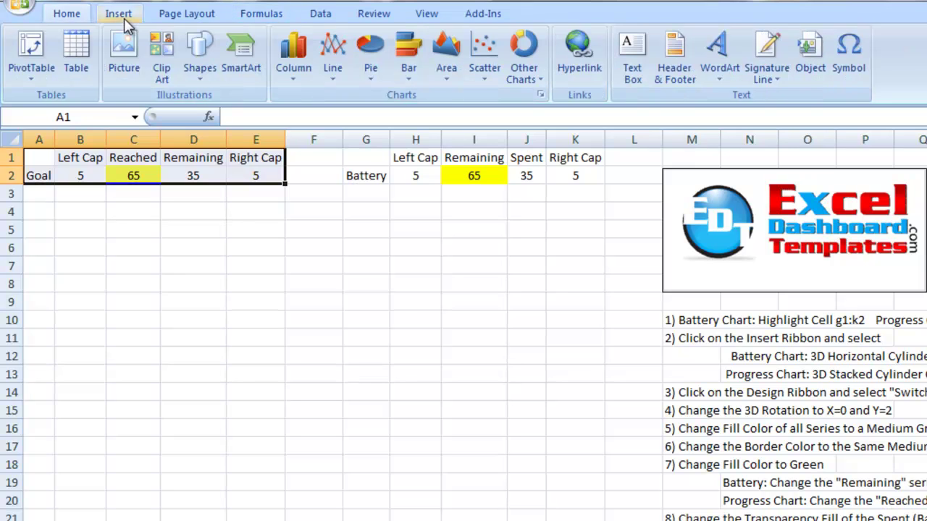
{"action": "left_click", "coordinate": [306, 65]}
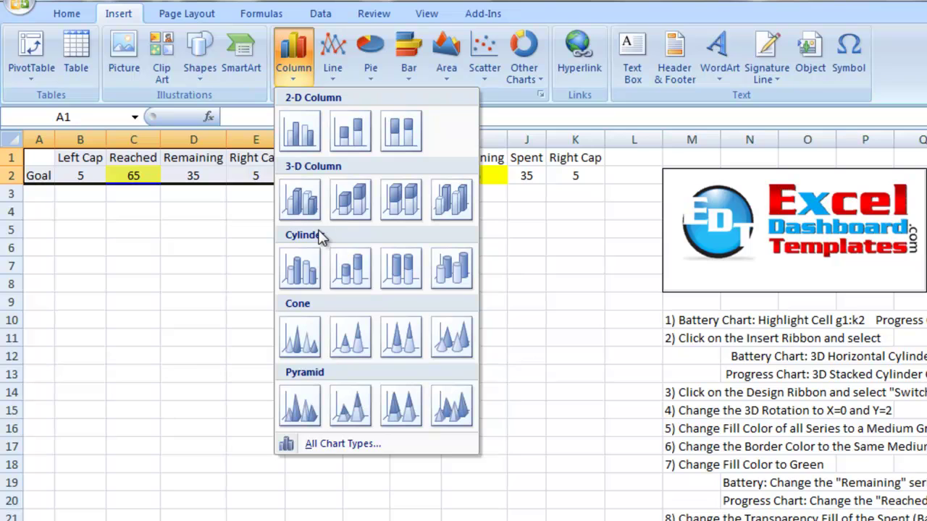
{"action": "left_click", "coordinate": [343, 279]}
Place the Goal chart directly below its data, shrunk to columns A–F and rows 4–15, and switch its rows and columns
{"action": "left_click_drag", "start_coordinate": [480, 279], "coordinate": [109, 202]}
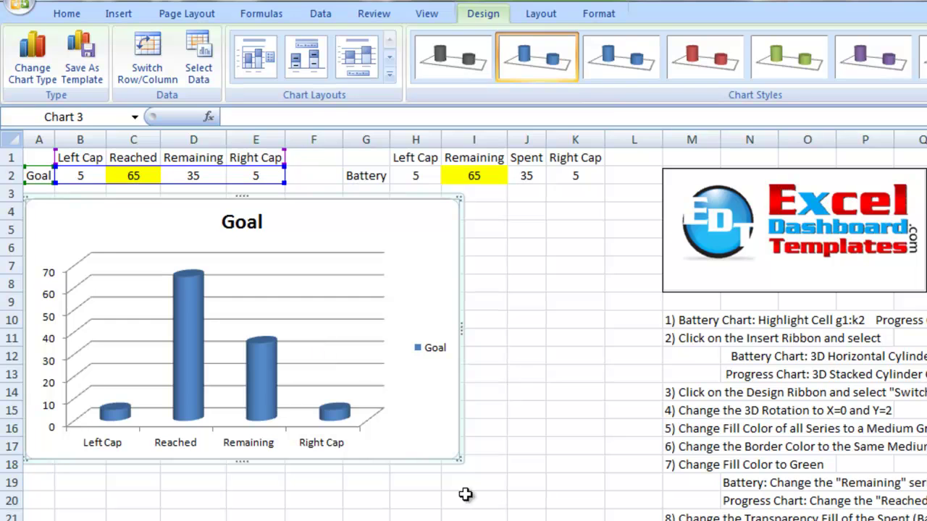
{"action": "left_click", "coordinate": [328, 413]}
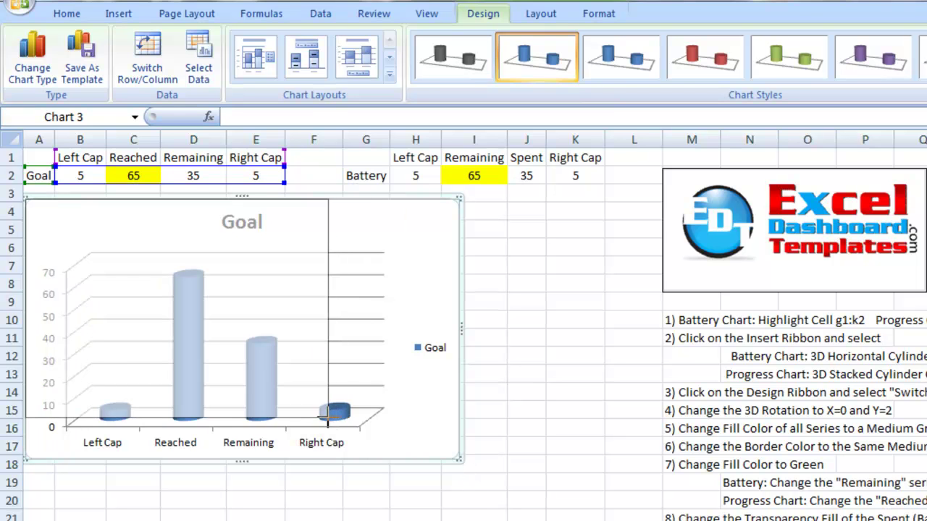
{"action": "left_click_drag", "start_coordinate": [328, 413], "coordinate": [328, 418]}
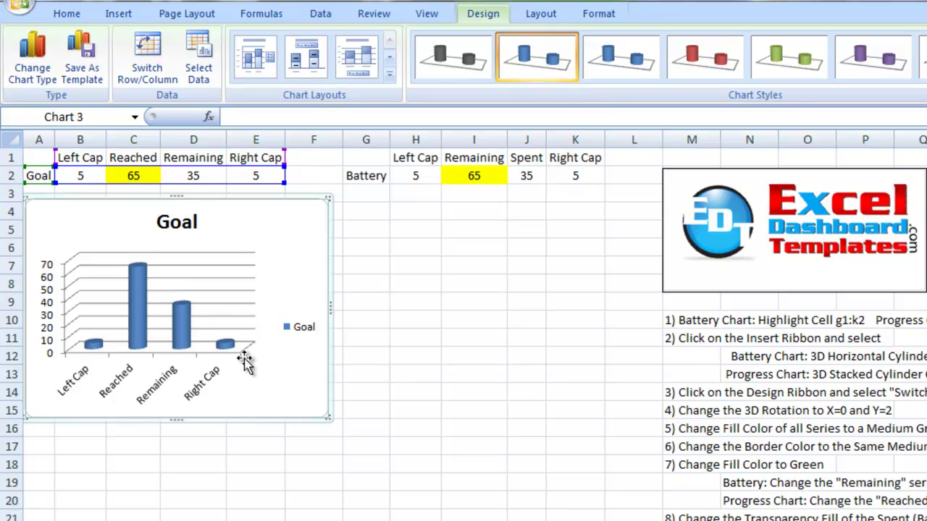
{"action": "left_click", "coordinate": [145, 80]}
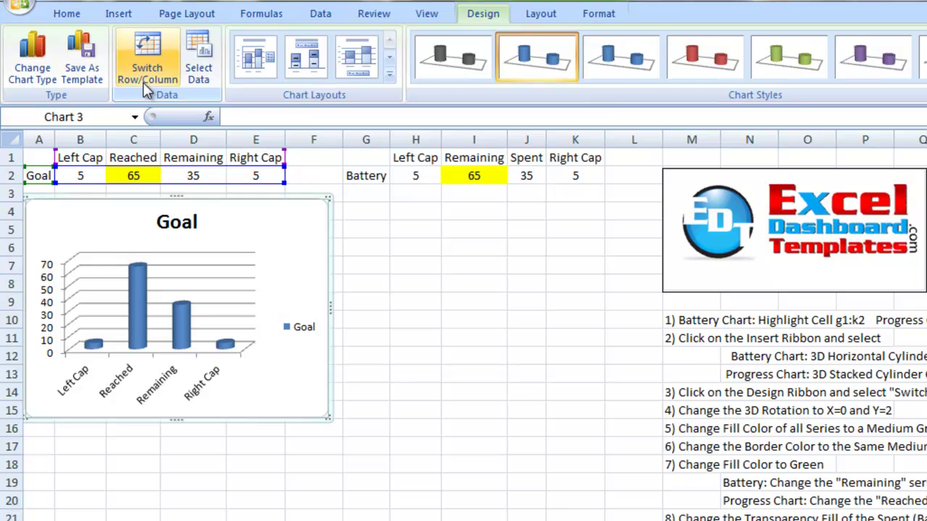
{"action": "left_click", "coordinate": [144, 83]}
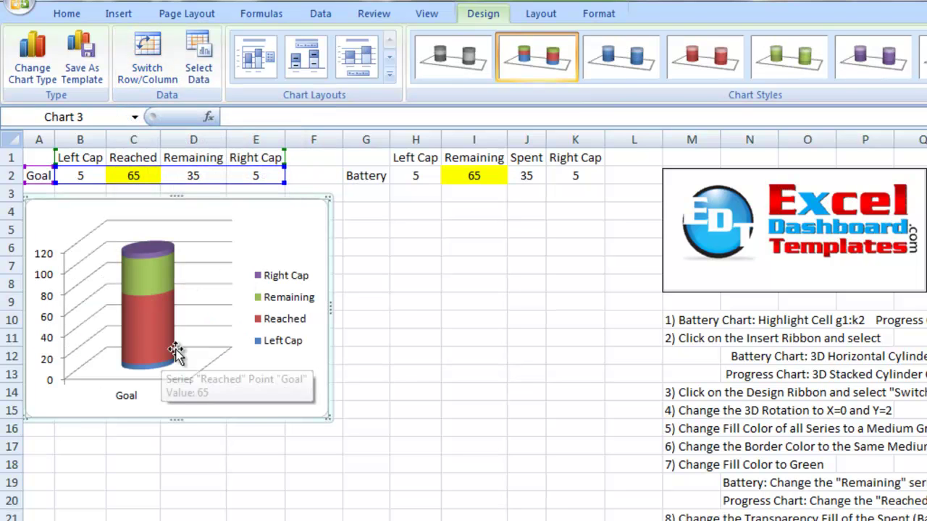
Insert a stacked horizontal cylinder bar chart from the Battery data in G1:K2
{"action": "left_click", "coordinate": [381, 159]}
{"action": "left_click_drag", "start_coordinate": [382, 159], "coordinate": [571, 170]}
{"action": "left_click", "coordinate": [118, 15]}
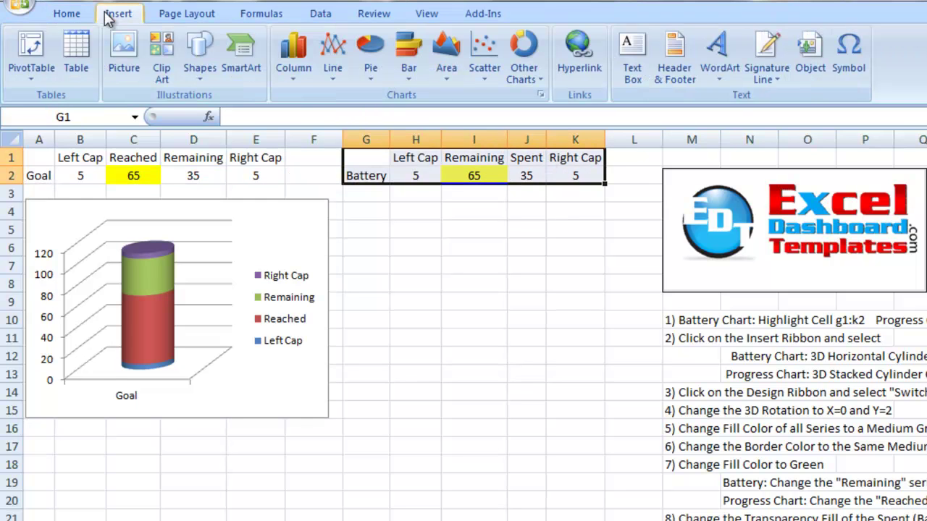
{"action": "left_click", "coordinate": [408, 73]}
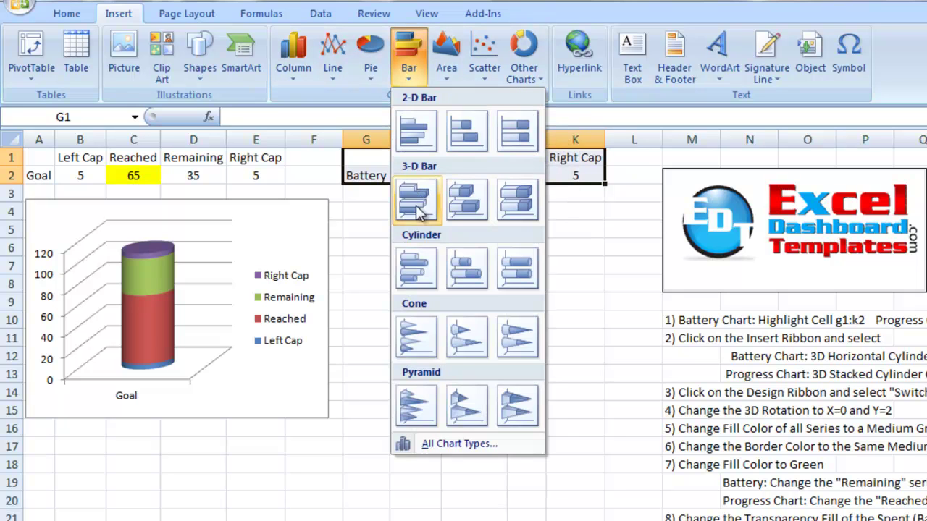
{"action": "left_click", "coordinate": [476, 270]}
Place the Battery chart below its data, shrunk to match the Goal chart's height, and switch its rows and columns
{"action": "left_click_drag", "start_coordinate": [590, 269], "coordinate": [514, 197]}
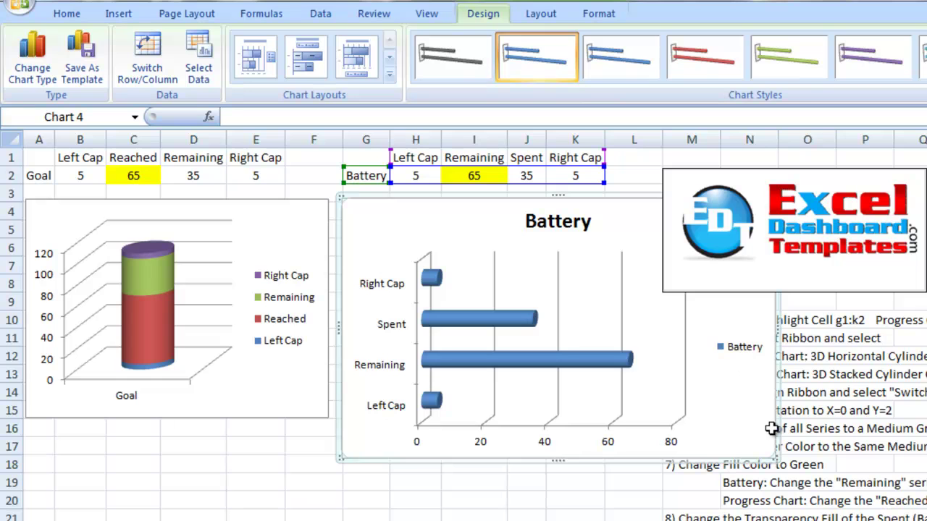
{"action": "left_click_drag", "start_coordinate": [774, 455], "coordinate": [640, 414]}
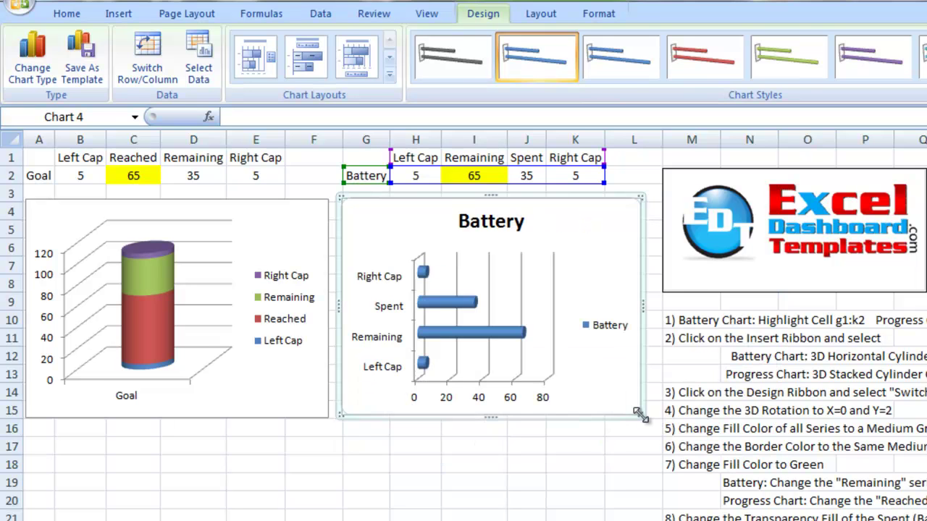
{"action": "left_click", "coordinate": [433, 305]}
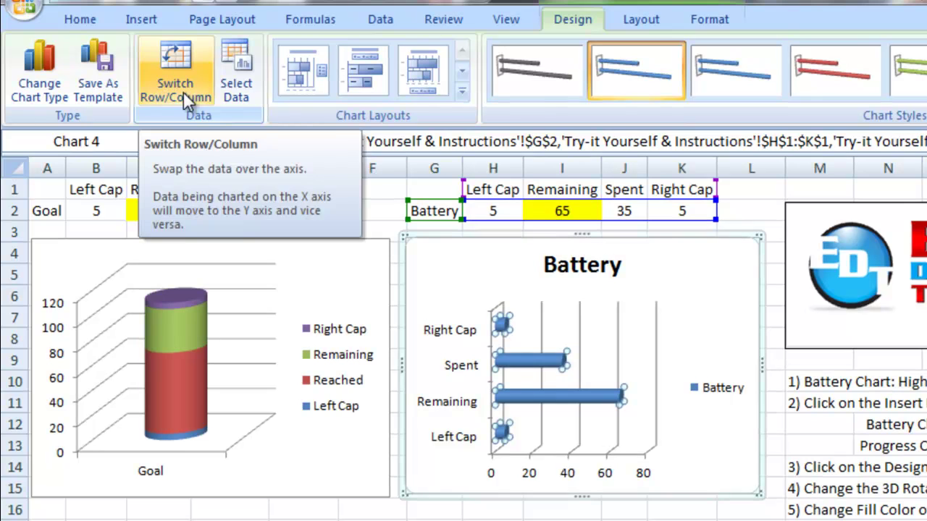
{"action": "left_click", "coordinate": [183, 91]}
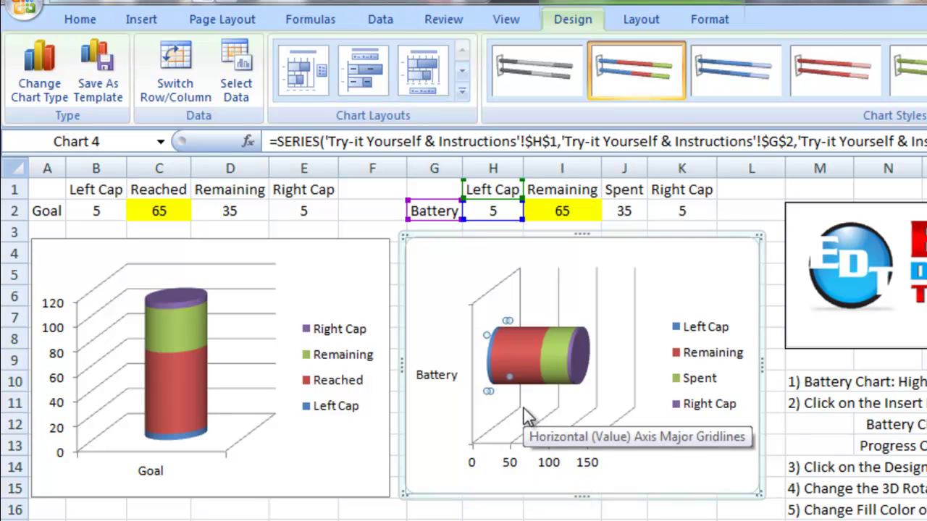
Delete the vertical category axis and the horizontal value axis from the Battery chart
{"action": "left_click", "coordinate": [435, 384]}
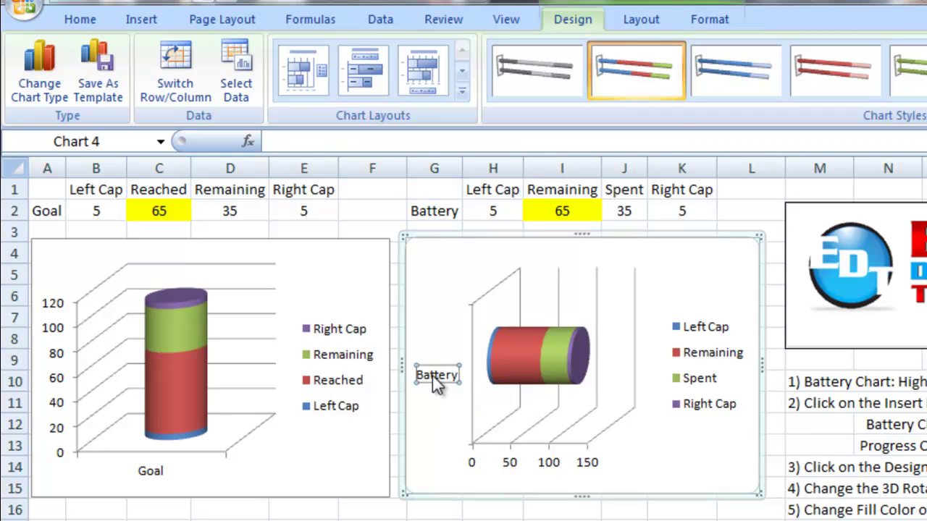
{"action": "key", "text": "Delete"}
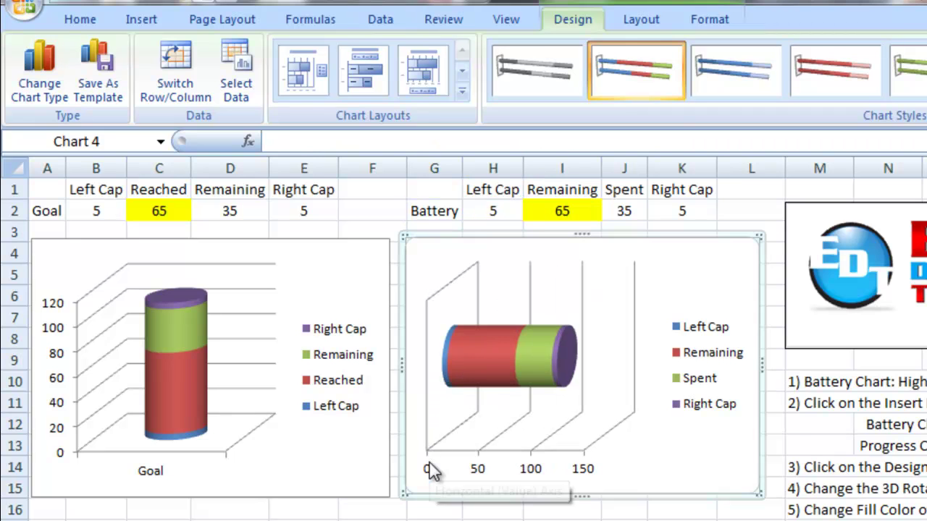
{"action": "left_click", "coordinate": [429, 463]}
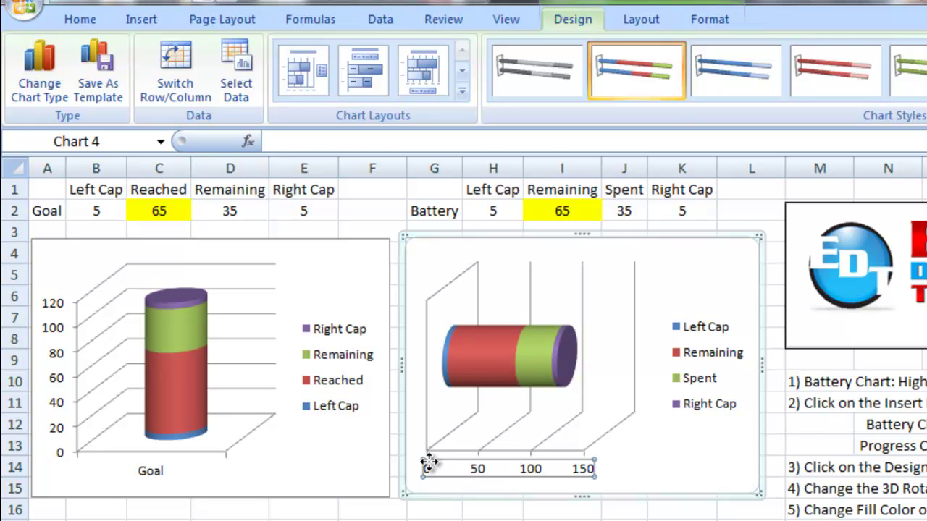
{"action": "key", "text": "Delete"}
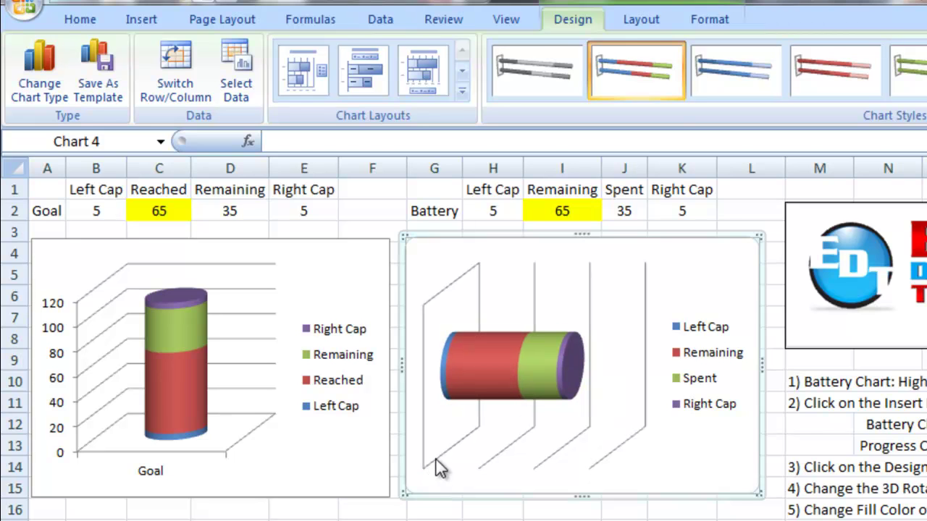
Delete the gridlines and the remaining wall outline from the Battery chart
{"action": "left_click", "coordinate": [435, 459]}
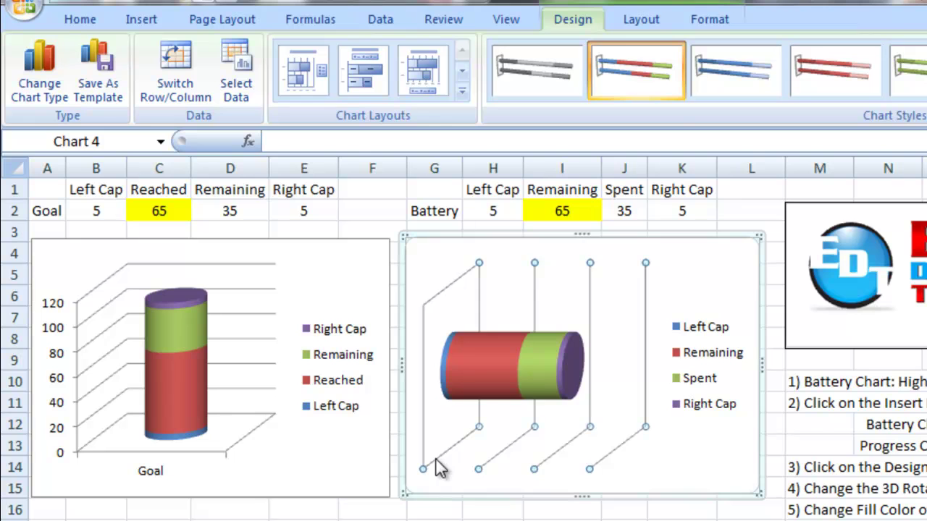
{"action": "key", "text": "Delete"}
{"action": "left_click", "coordinate": [427, 430]}
{"action": "key", "text": "Delete"}
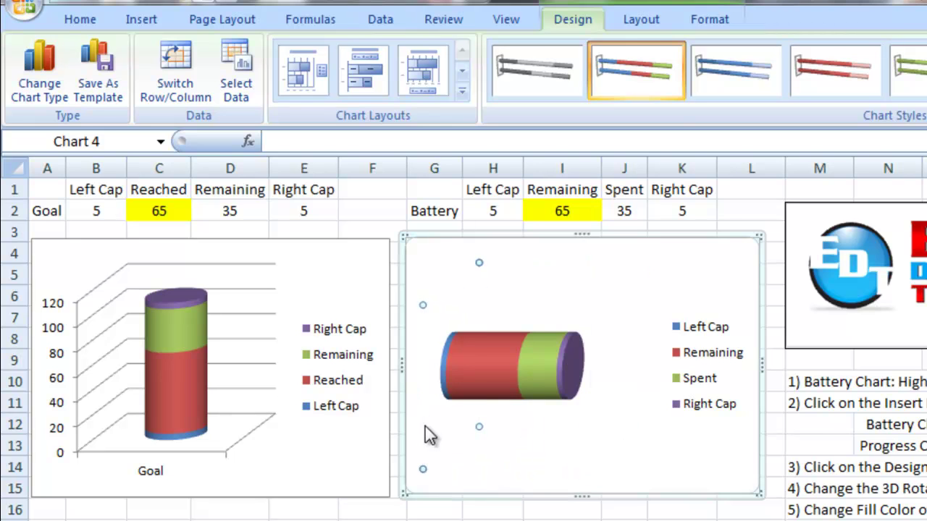
Delete the legend from the Battery chart and from the Goal chart
{"action": "left_click", "coordinate": [716, 354]}
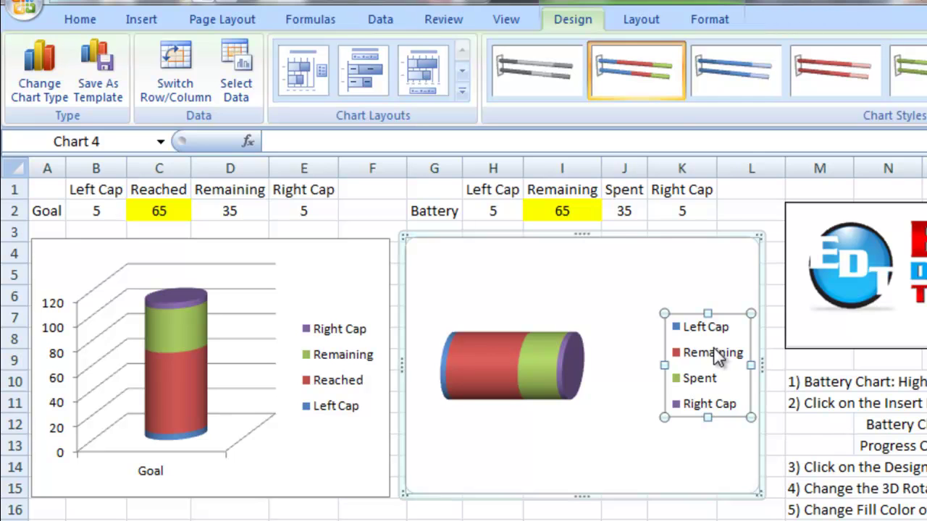
{"action": "key", "text": "Delete"}
{"action": "left_click", "coordinate": [667, 358]}
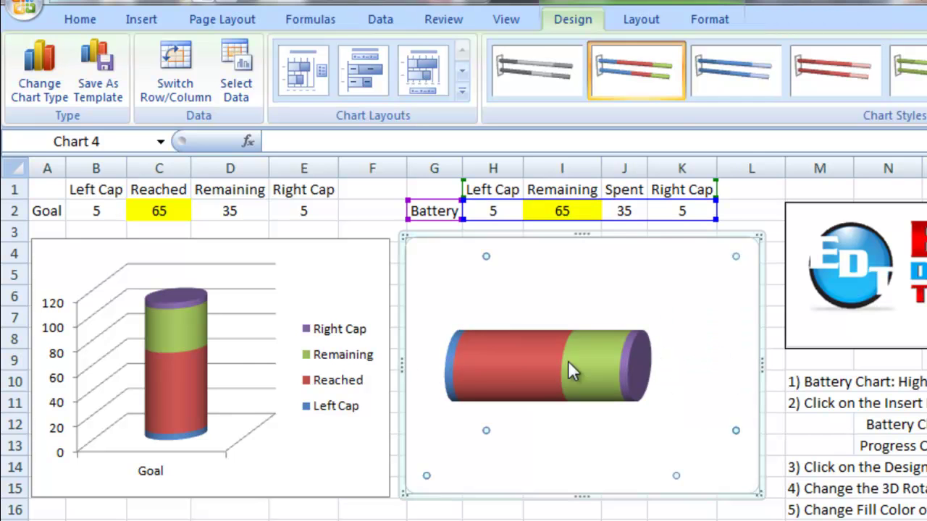
{"action": "left_click", "coordinate": [289, 355]}
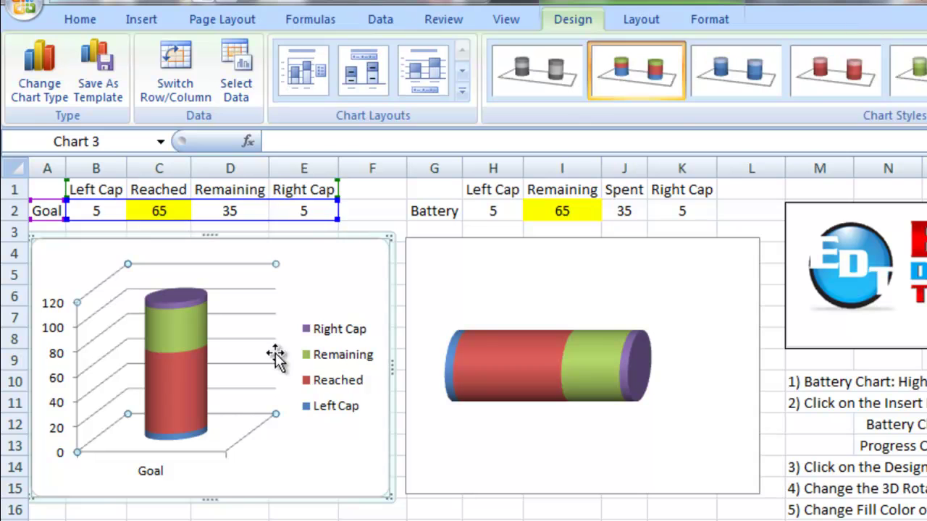
{"action": "left_click", "coordinate": [315, 355]}
{"action": "key", "text": "Delete"}
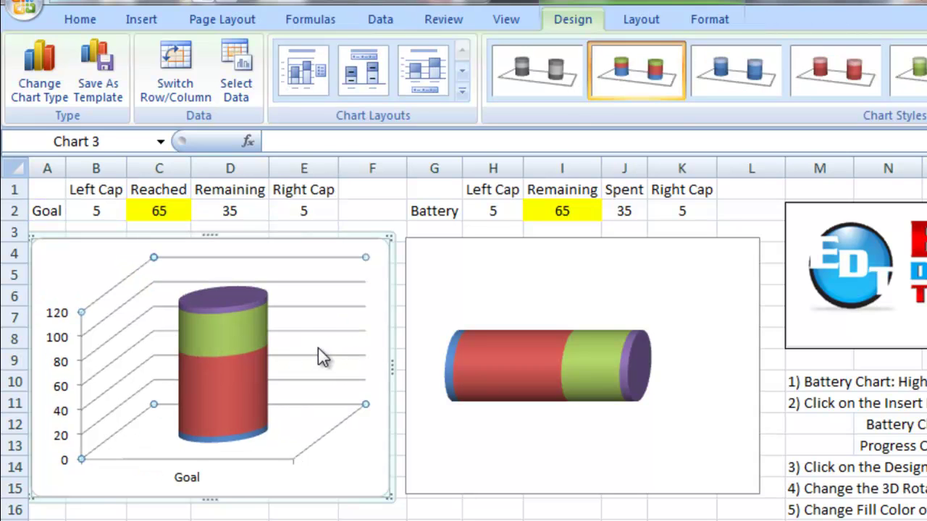
Delete the gridlines and the vertical value axis from the Goal chart
{"action": "left_click", "coordinate": [96, 325]}
{"action": "key", "text": "Delete"}
{"action": "left_click", "coordinate": [65, 318]}
{"action": "key", "text": "Delete"}
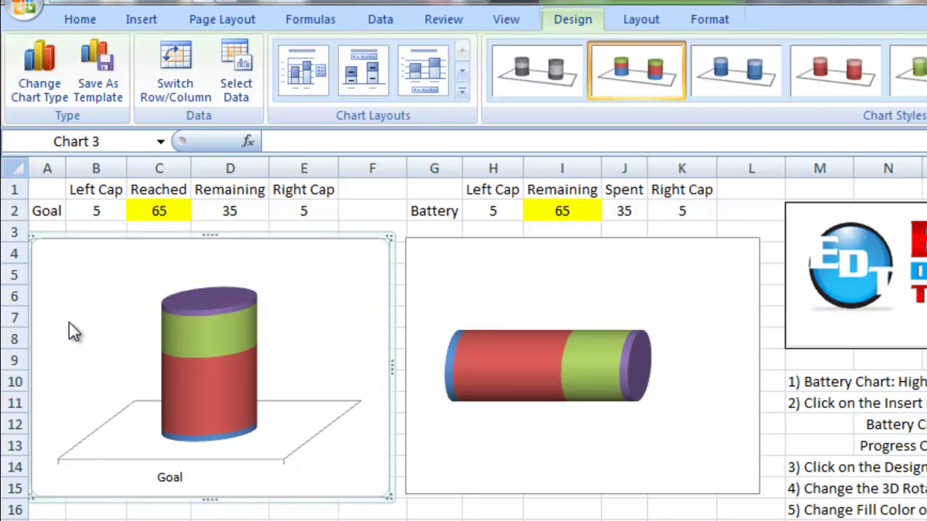
Delete the horizontal category axis and the floor outline from the Goal chart
{"action": "left_click", "coordinate": [173, 480]}
{"action": "key", "text": "Delete"}
{"action": "left_click", "coordinate": [173, 475]}
{"action": "key", "text": "Delete"}
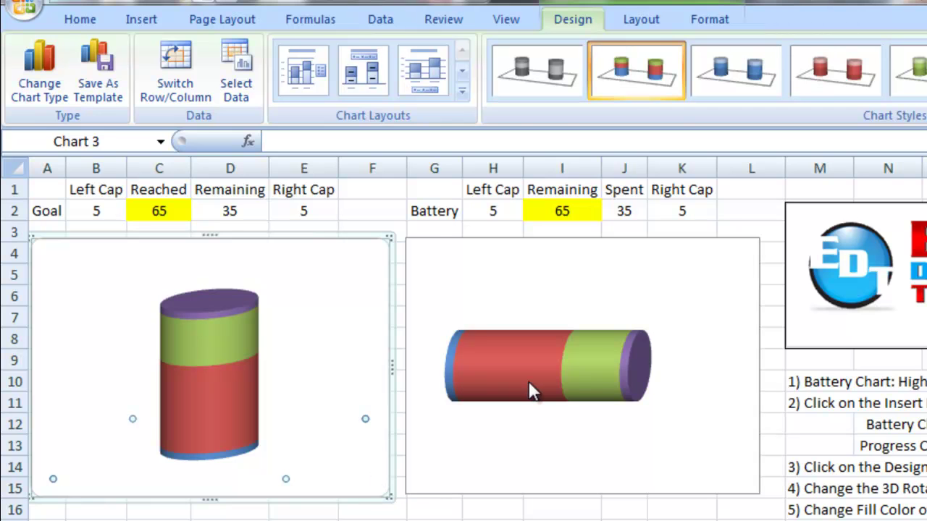
Give the Goal chart's Right Cap series a solid fill in White, Background 1, Darker 50%
{"action": "left_click", "coordinate": [651, 333]}
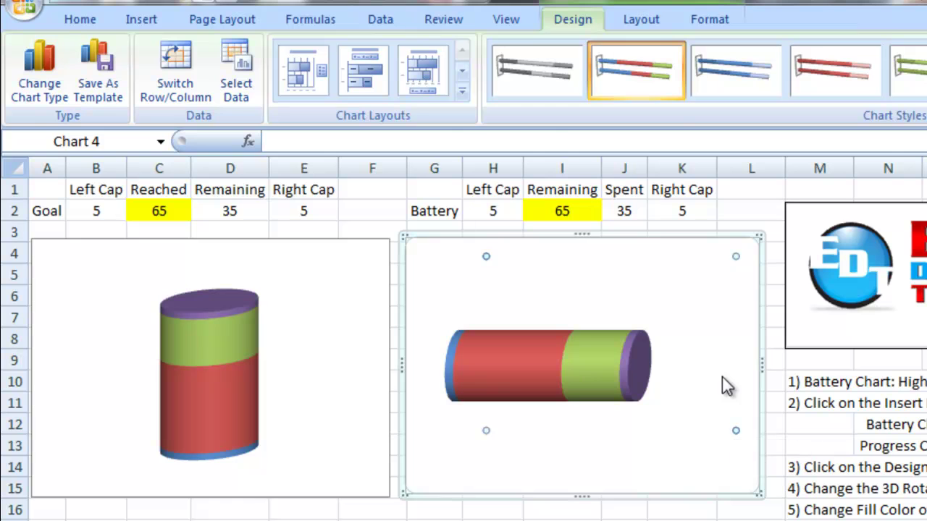
{"action": "left_click", "coordinate": [629, 362]}
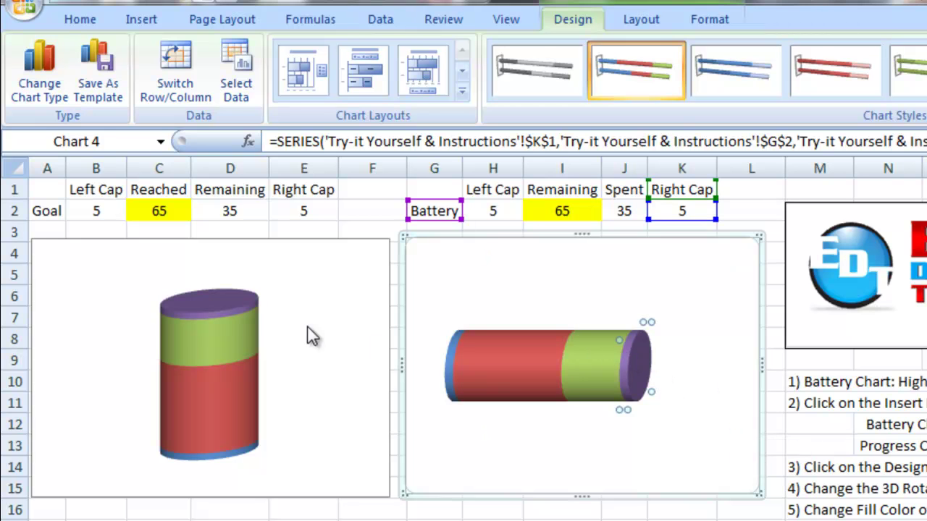
{"action": "left_click", "coordinate": [213, 303]}
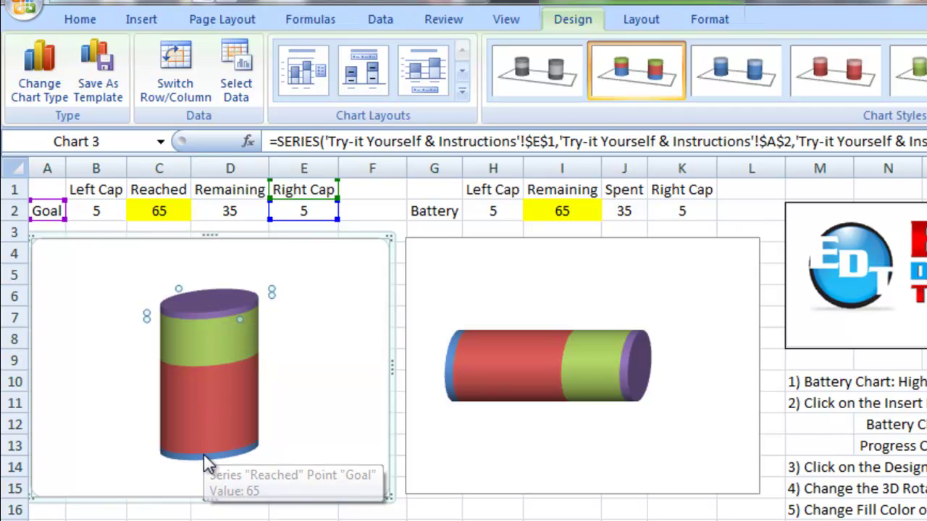
{"action": "right_click", "coordinate": [208, 307]}
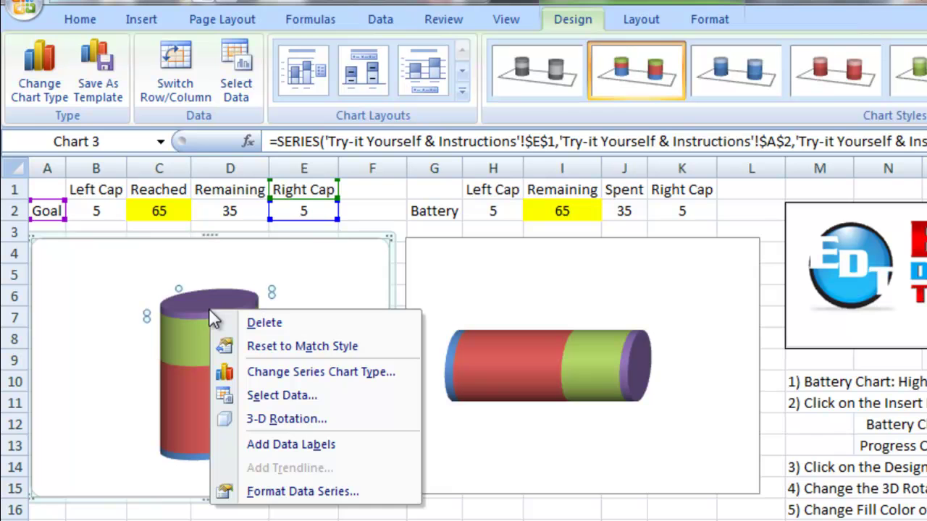
{"action": "left_click", "coordinate": [271, 499]}
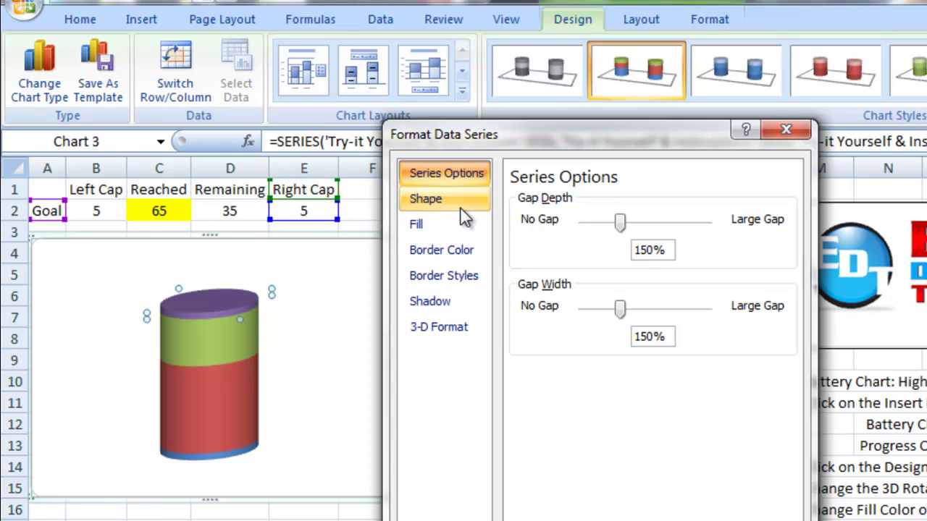
{"action": "left_click", "coordinate": [446, 226]}
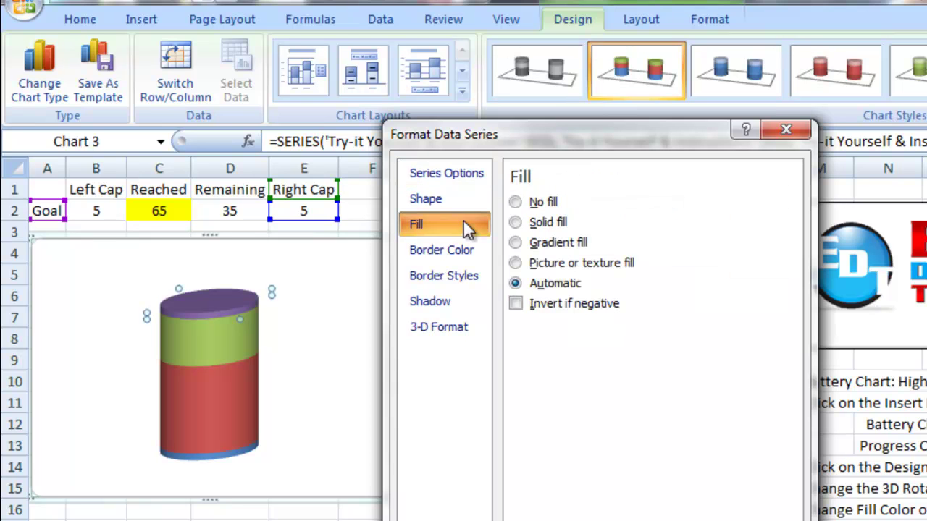
{"action": "left_click", "coordinate": [526, 224]}
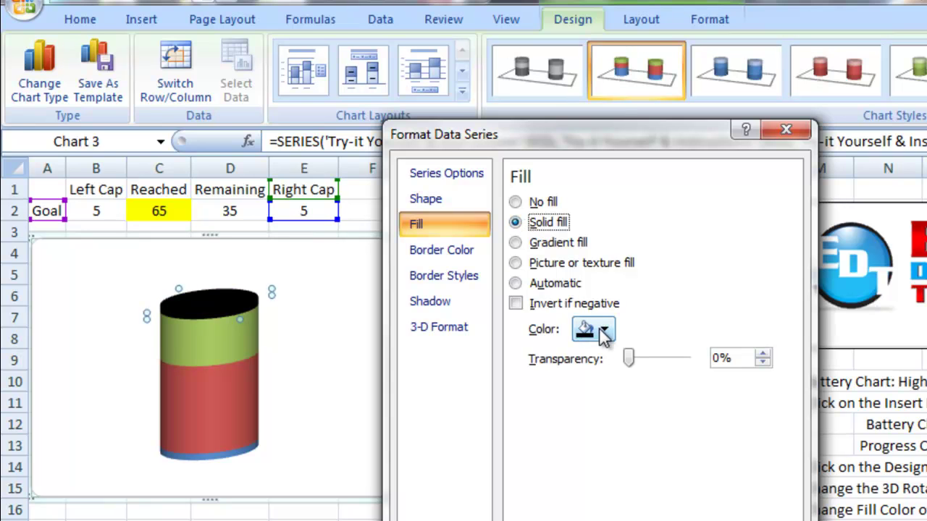
{"action": "left_click", "coordinate": [602, 330]}
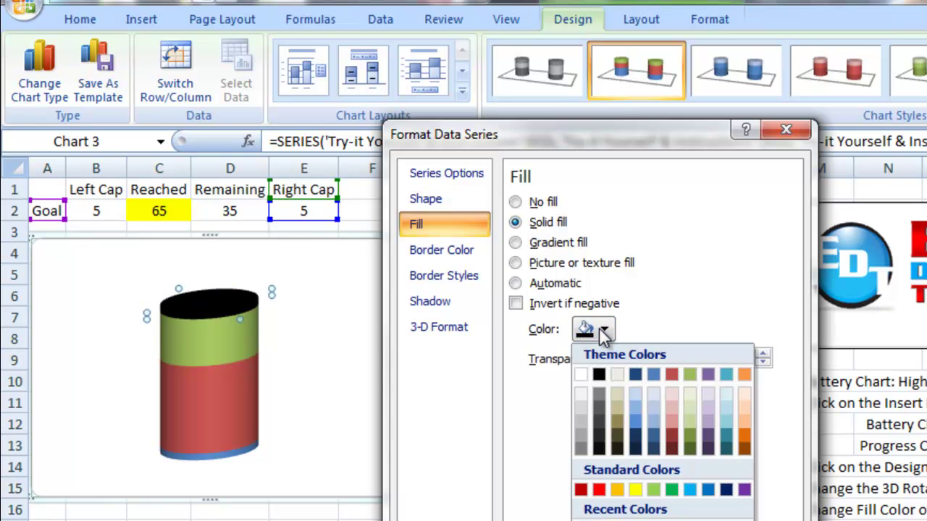
{"action": "left_click", "coordinate": [581, 449]}
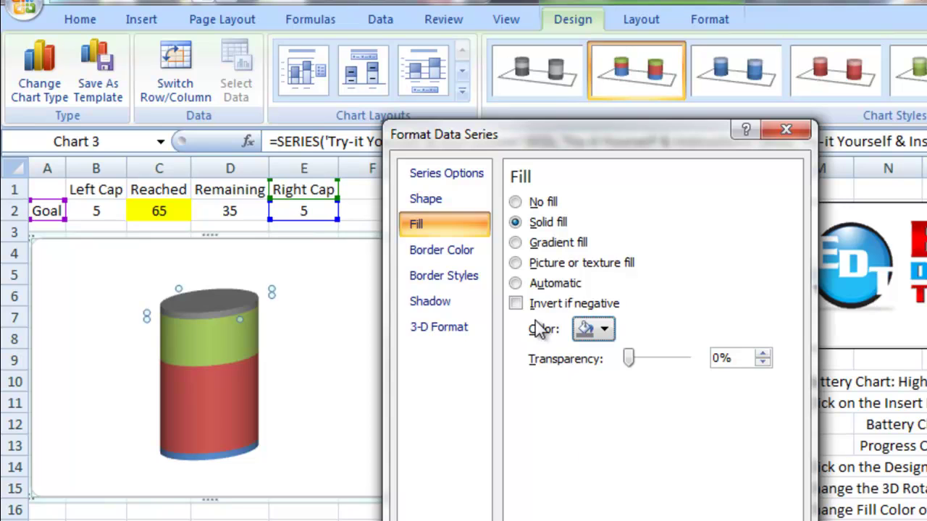
Give the Goal chart's Right Cap series a solid border line in White, Background 1, Darker 50%
{"action": "left_click", "coordinate": [447, 249]}
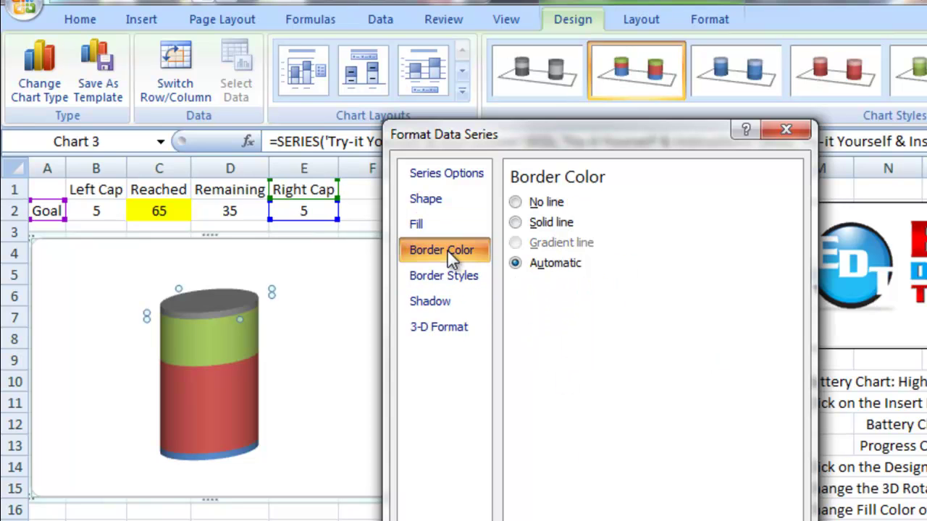
{"action": "left_click", "coordinate": [516, 223]}
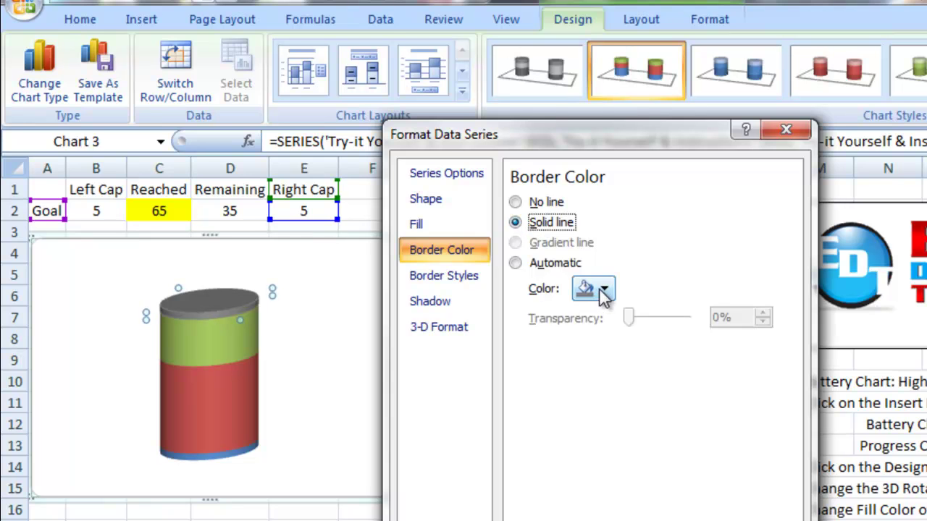
{"action": "left_click", "coordinate": [603, 290]}
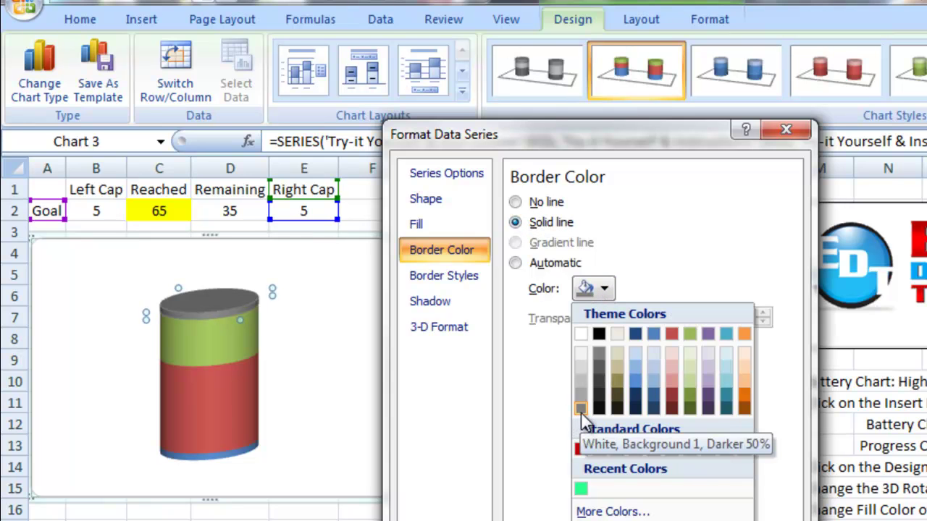
{"action": "left_click", "coordinate": [581, 411]}
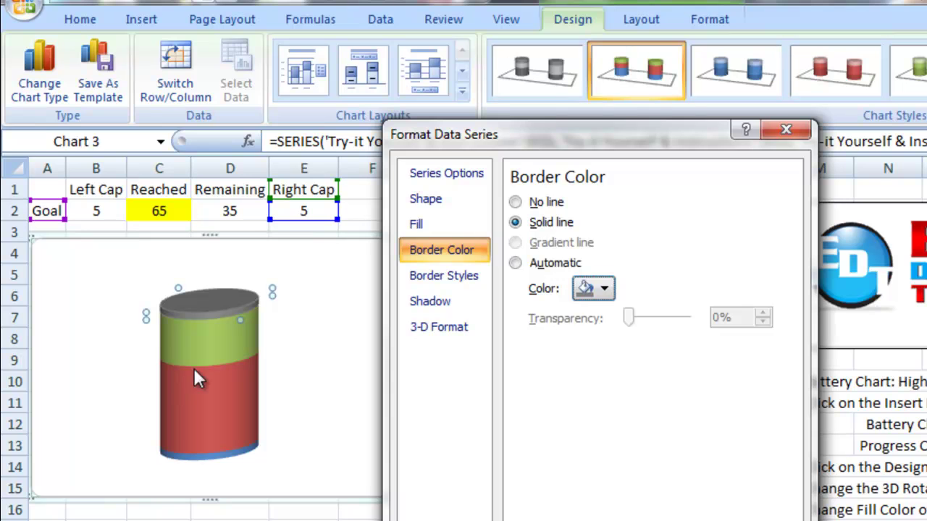
Apply the same solid gray fill and solid gray border to the Goal chart's Left Cap series and close the formatting dialog
{"action": "left_click", "coordinate": [192, 457]}
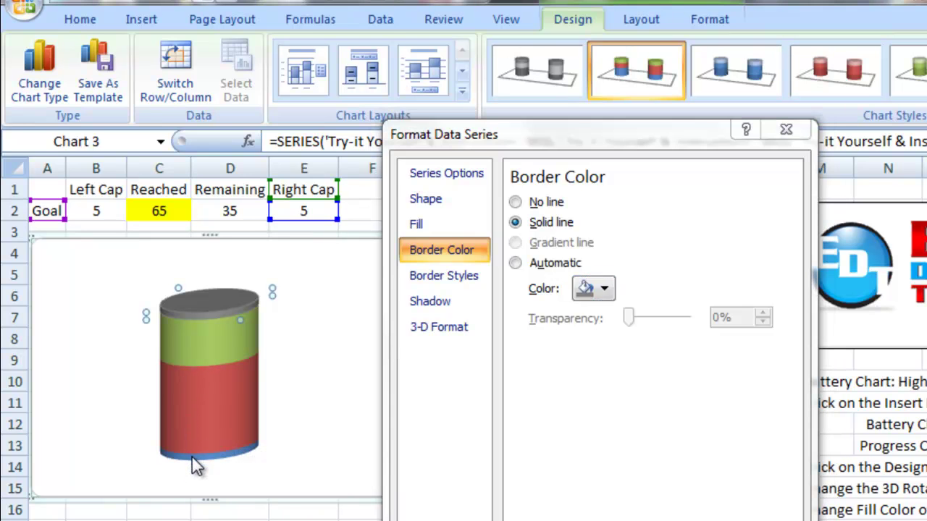
{"action": "left_click", "coordinate": [460, 218]}
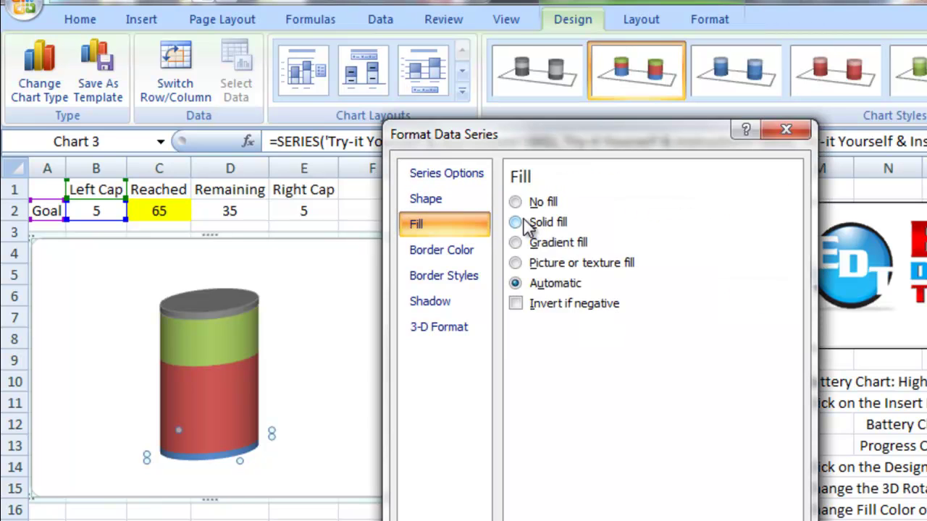
{"action": "left_click", "coordinate": [528, 227]}
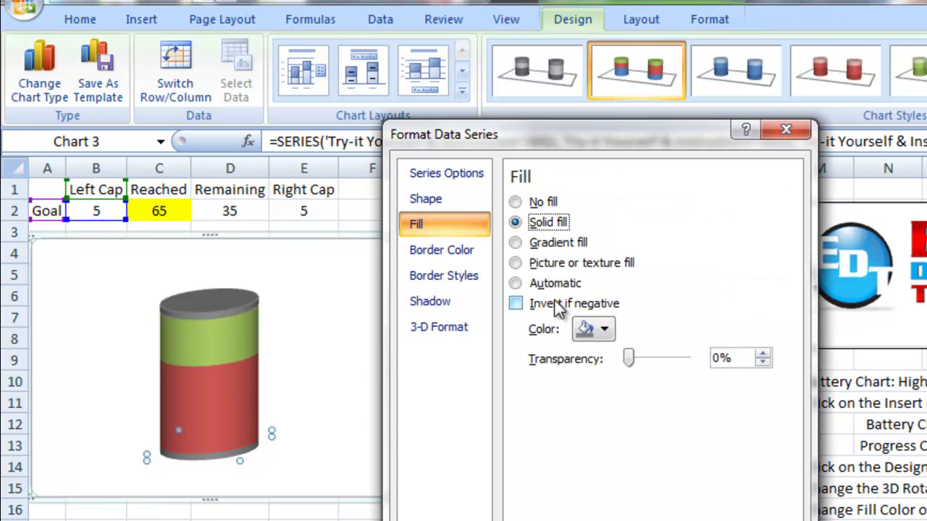
{"action": "left_click", "coordinate": [475, 254]}
{"action": "left_click", "coordinate": [528, 222]}
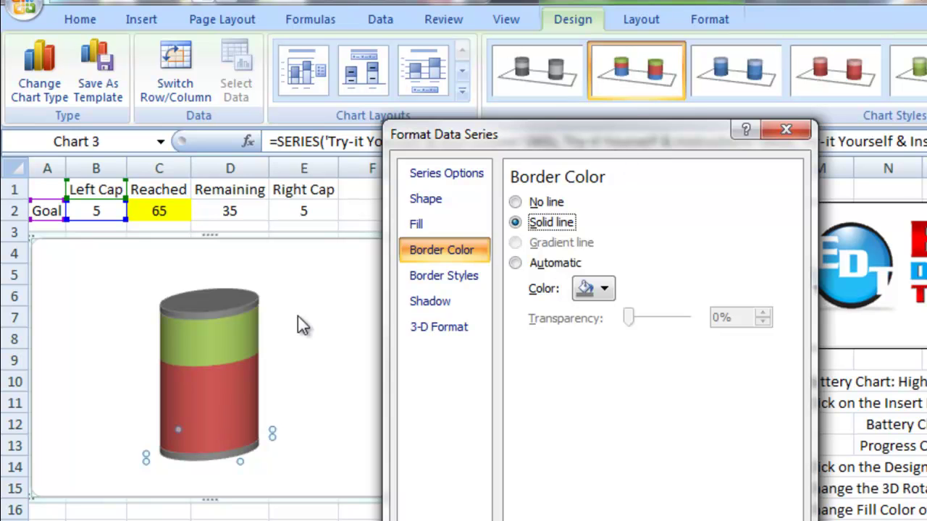
{"action": "left_click_drag", "start_coordinate": [561, 142], "coordinate": [174, 124]}
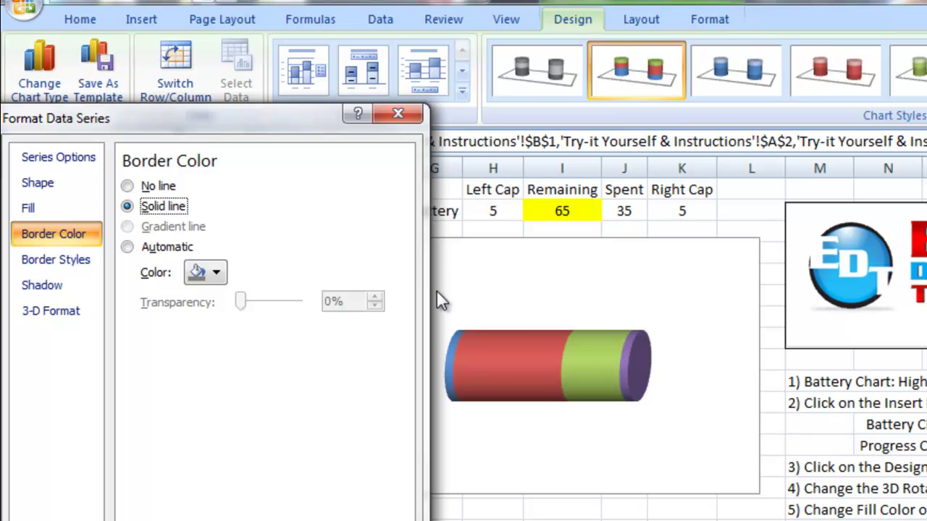
{"action": "key", "text": "Escape"}
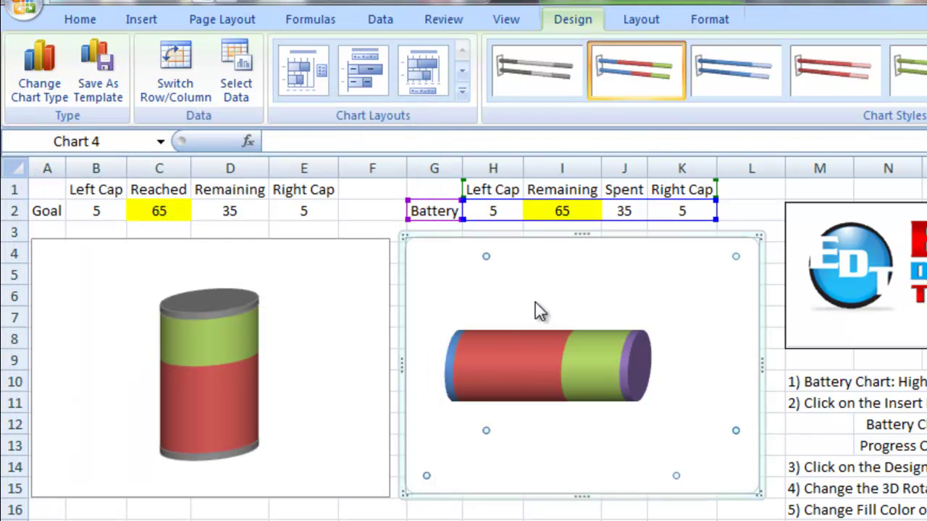
Format the Battery chart's Left Cap series with a solid gray fill and a solid gray border line
{"action": "left_click", "coordinate": [452, 362]}
{"action": "right_click", "coordinate": [454, 356]}
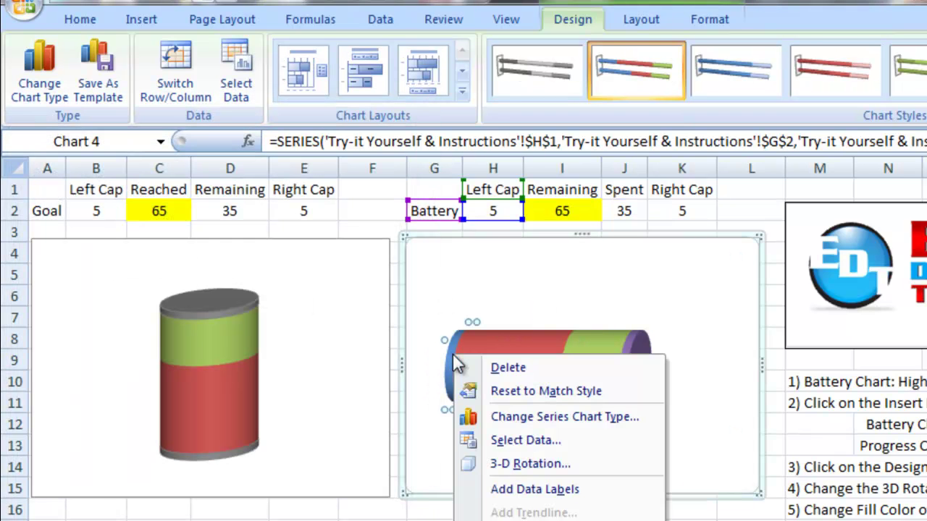
{"action": "left_click", "coordinate": [540, 517]}
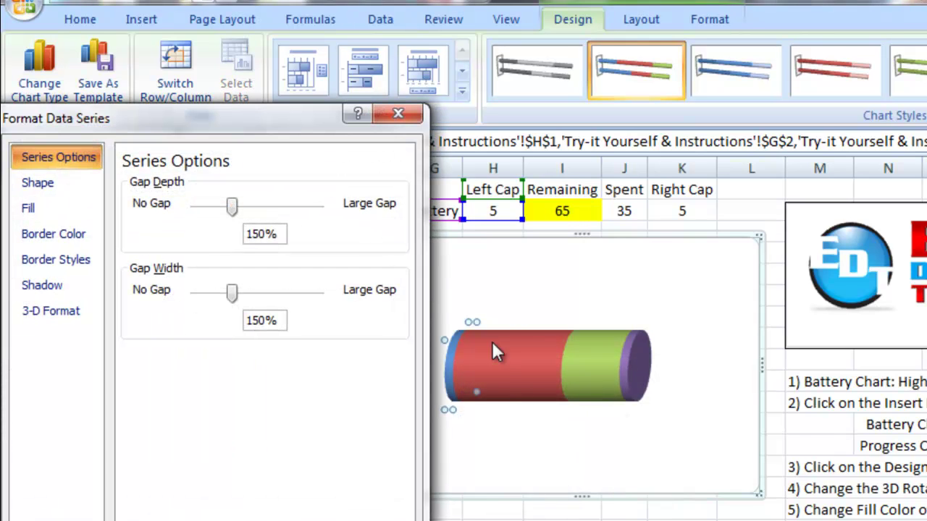
{"action": "left_click", "coordinate": [56, 207]}
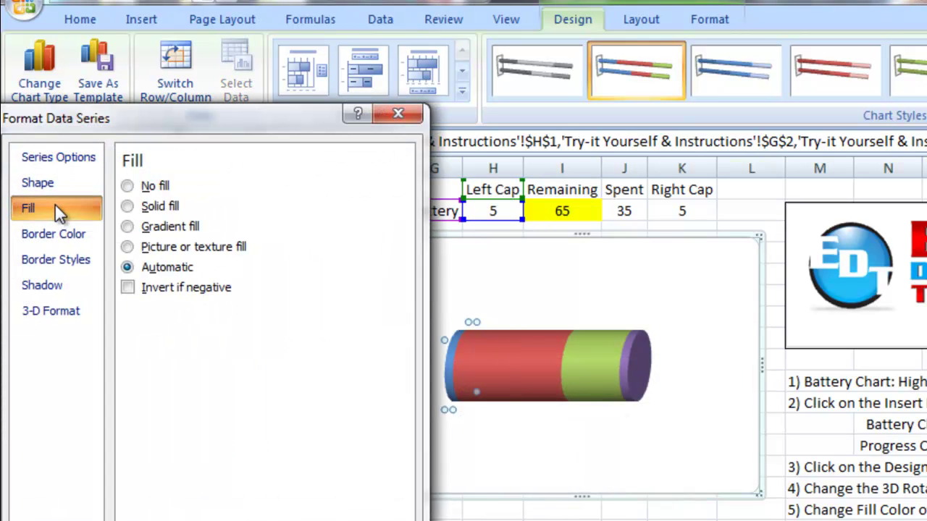
{"action": "left_click", "coordinate": [131, 207]}
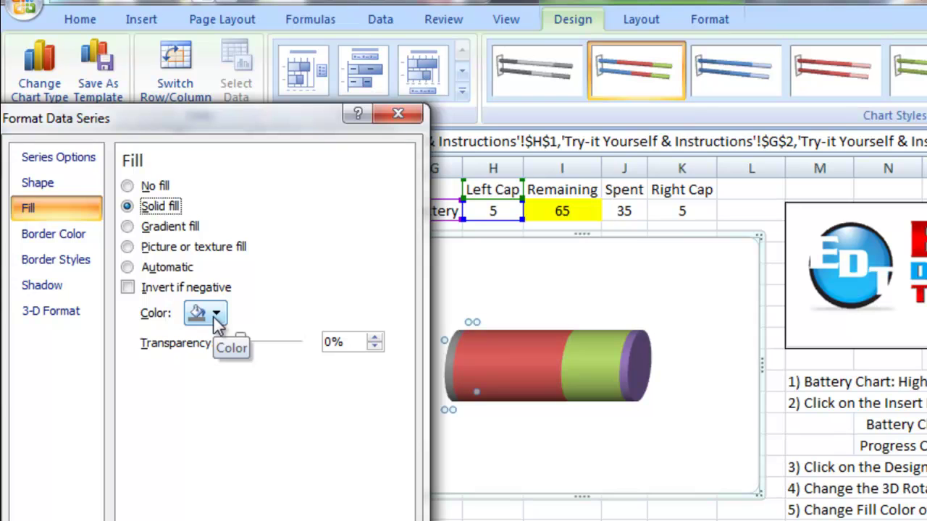
{"action": "left_click", "coordinate": [81, 230]}
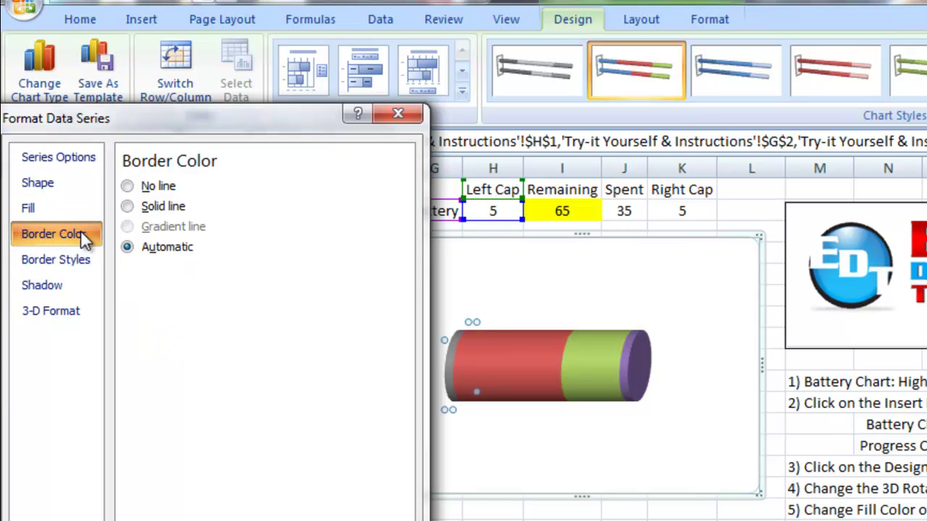
{"action": "left_click", "coordinate": [129, 207]}
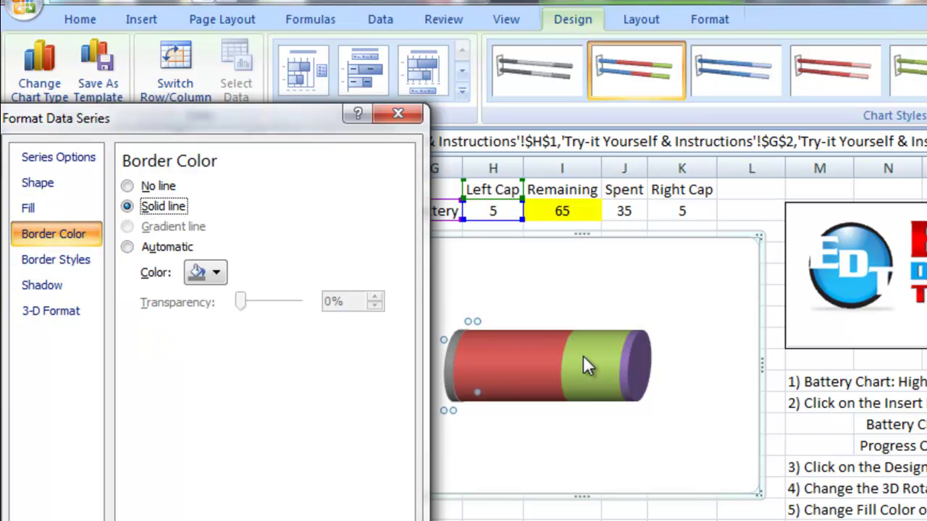
Format the Battery chart's Right Cap series with a solid gray fill and a solid border line, and close the formatting dialog
{"action": "left_click", "coordinate": [629, 369]}
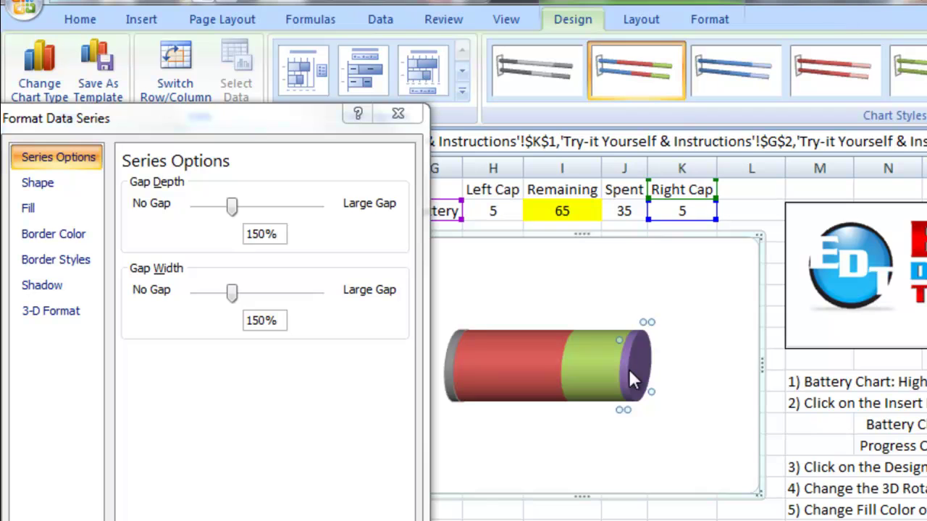
{"action": "left_click", "coordinate": [66, 211]}
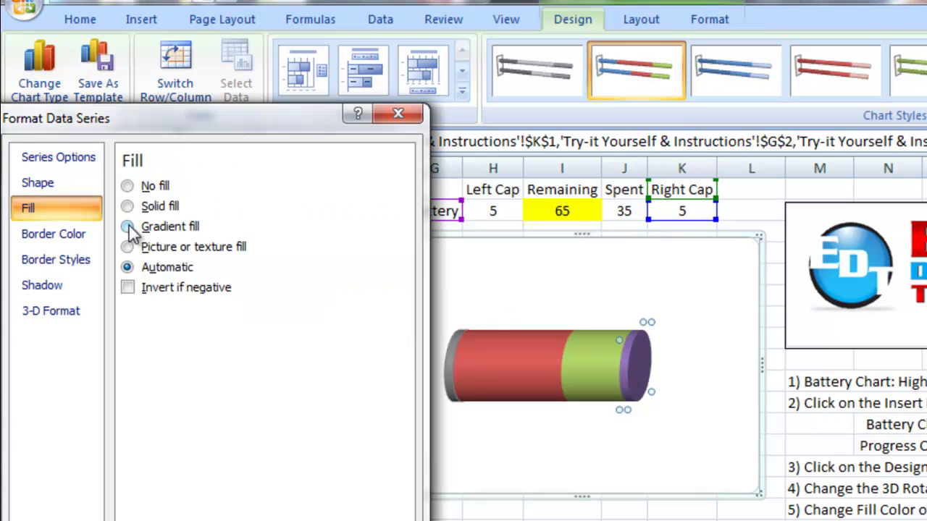
{"action": "left_click", "coordinate": [148, 206]}
{"action": "left_click", "coordinate": [64, 239]}
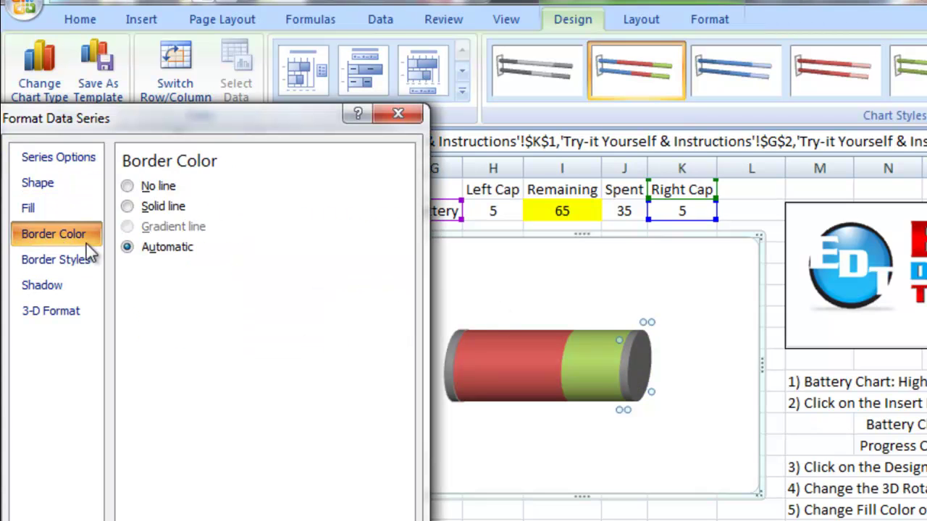
{"action": "left_click", "coordinate": [148, 208]}
{"action": "left_click", "coordinate": [395, 113]}
Give the Goal chart's Remaining series a solid gray border line
{"action": "left_click", "coordinate": [199, 356]}
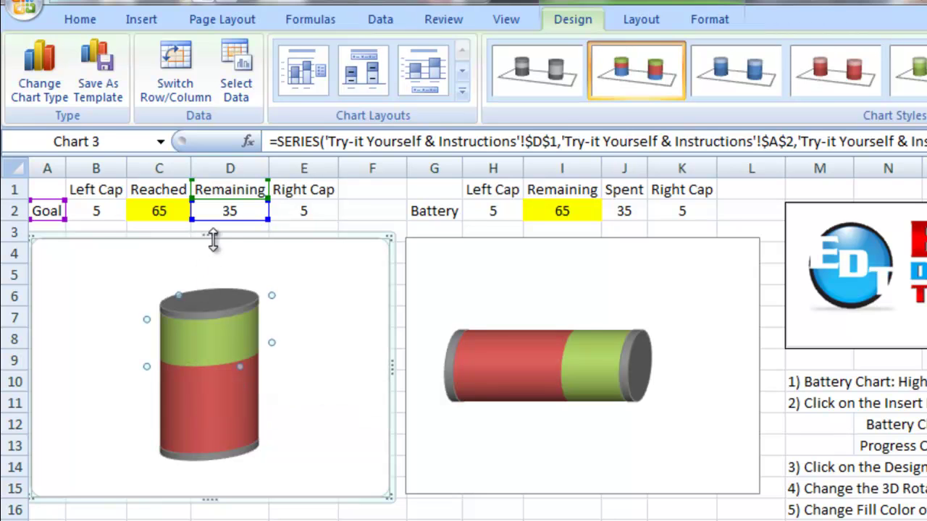
{"action": "right_click", "coordinate": [202, 344]}
{"action": "left_click", "coordinate": [308, 518]}
{"action": "left_click_drag", "start_coordinate": [292, 123], "coordinate": [627, 102]}
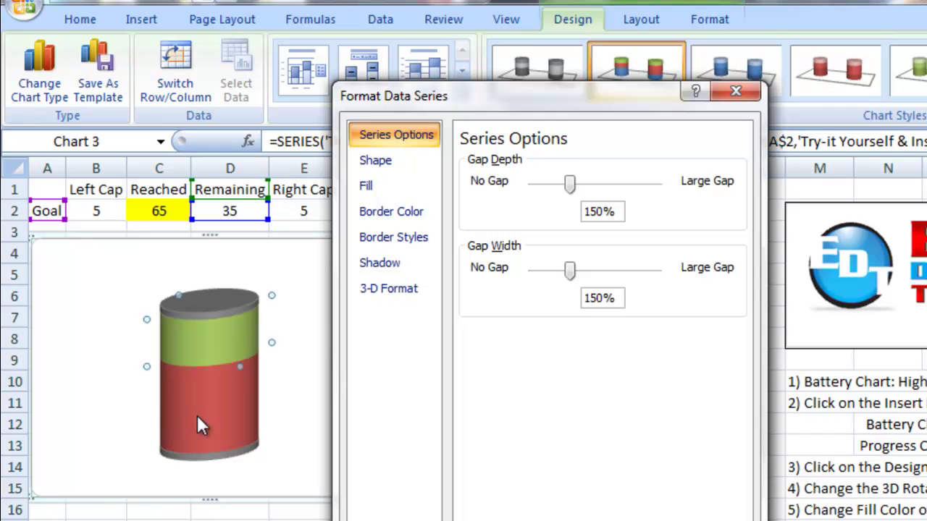
{"action": "left_click", "coordinate": [386, 217]}
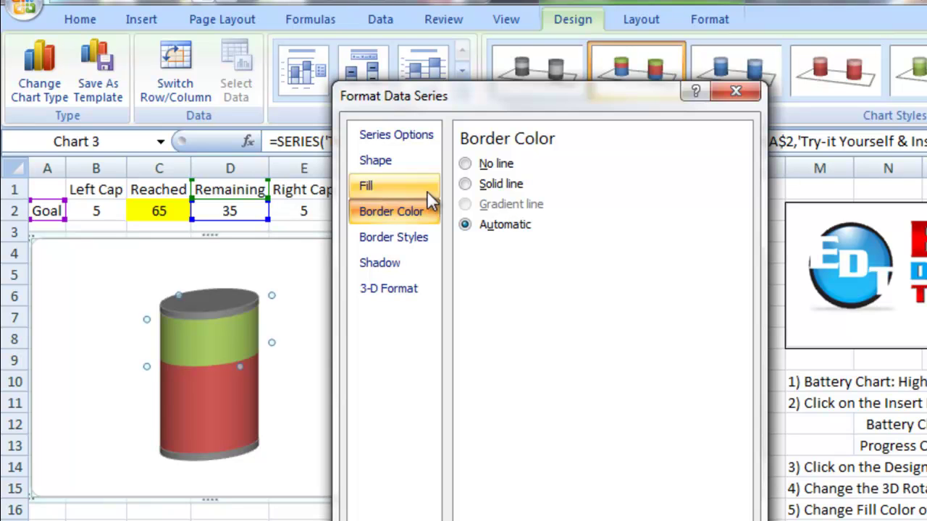
{"action": "left_click", "coordinate": [466, 184]}
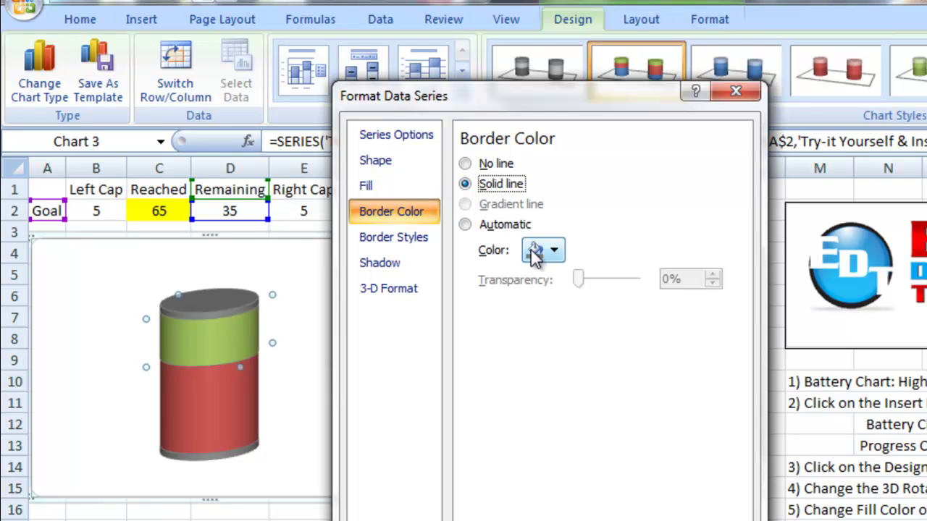
Give the Goal chart's Reached series a solid gray border line
{"action": "left_click", "coordinate": [232, 404]}
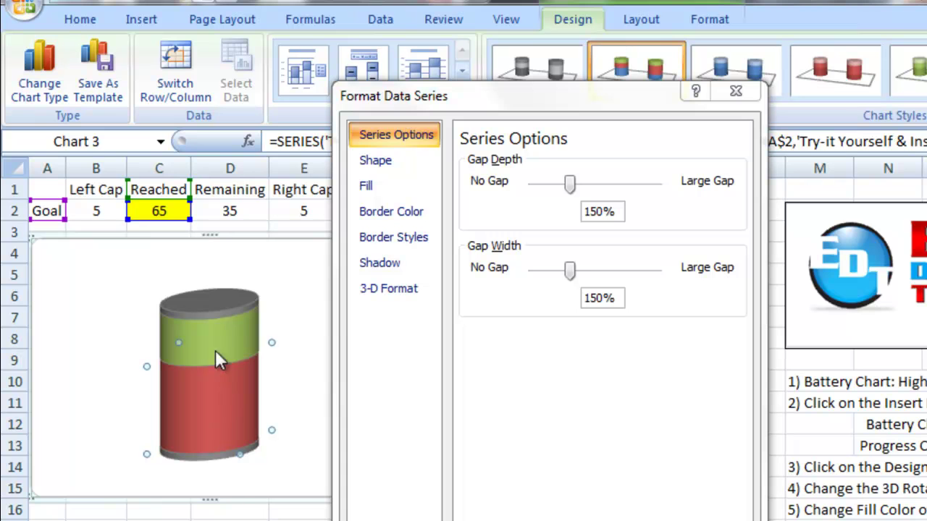
{"action": "left_click", "coordinate": [395, 193]}
{"action": "left_click", "coordinate": [392, 210]}
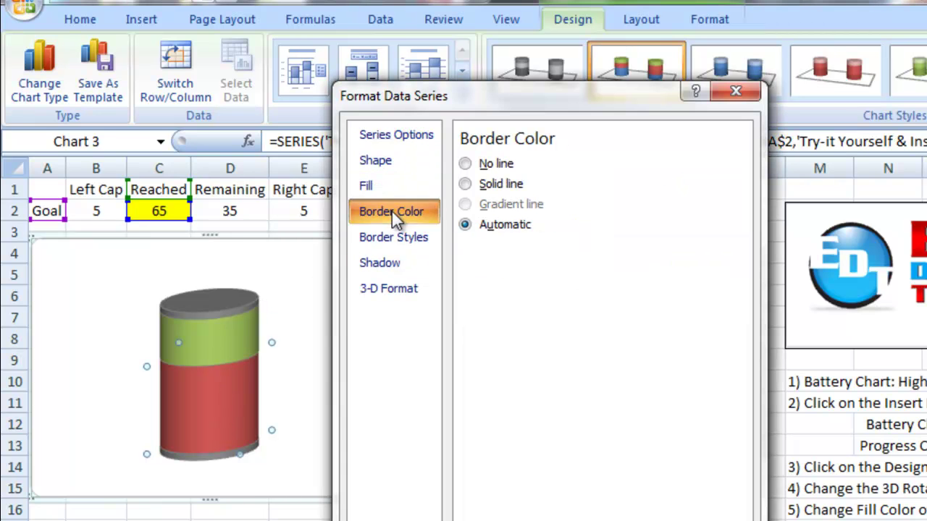
{"action": "left_click", "coordinate": [472, 186]}
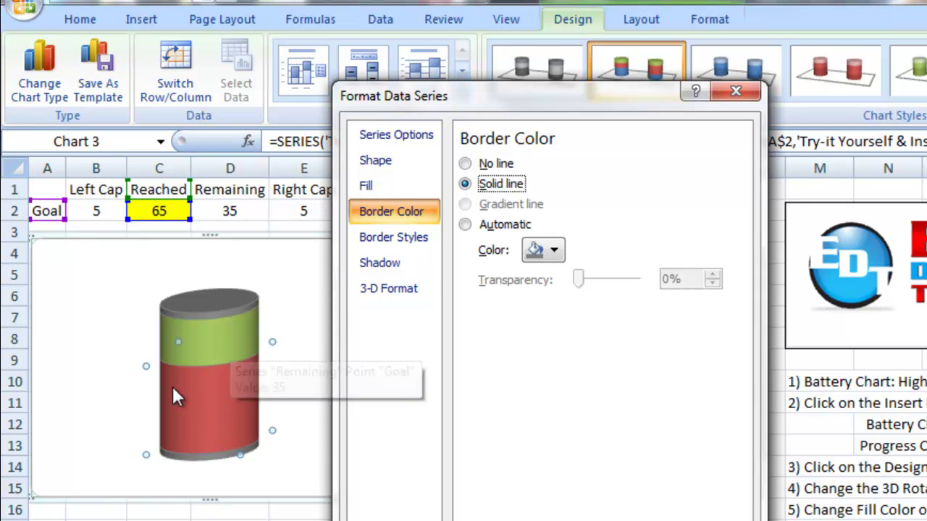
Fill the Goal chart's Remaining series with solid black
{"action": "left_click", "coordinate": [228, 325]}
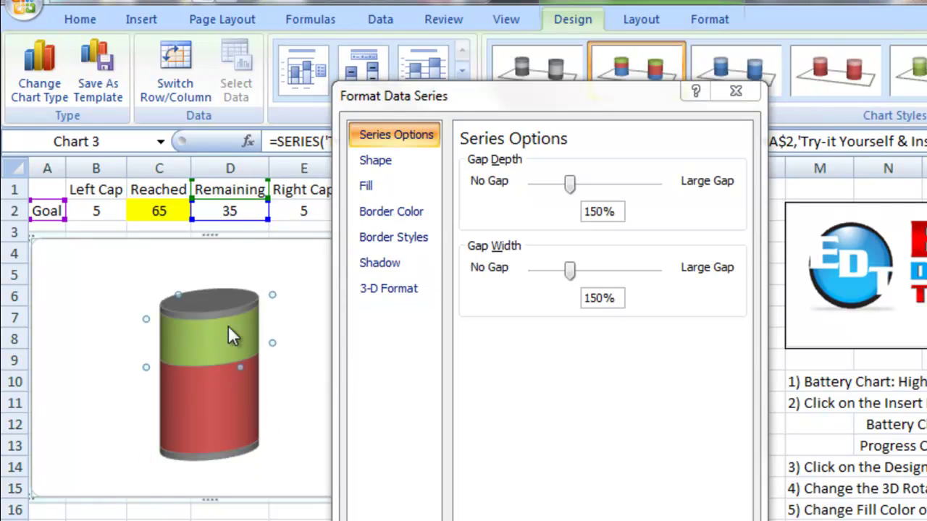
{"action": "left_click", "coordinate": [378, 187]}
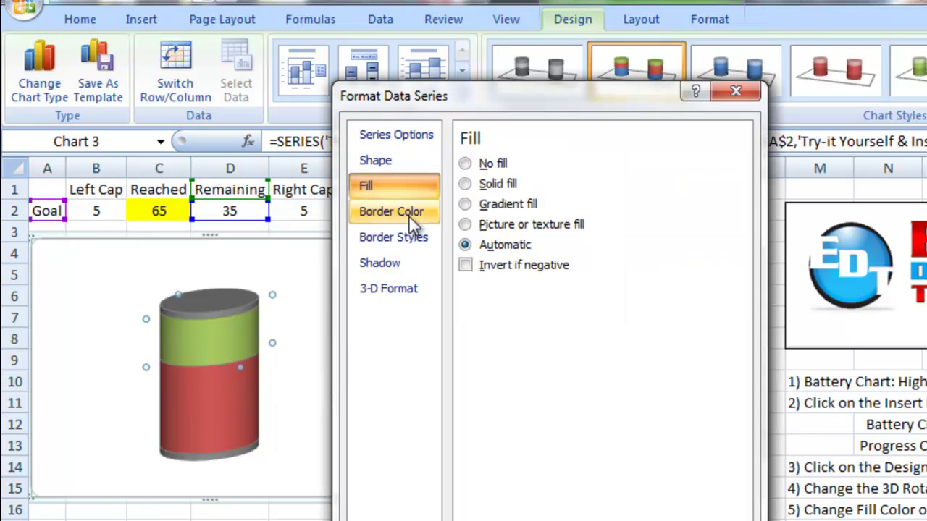
{"action": "left_click", "coordinate": [497, 184]}
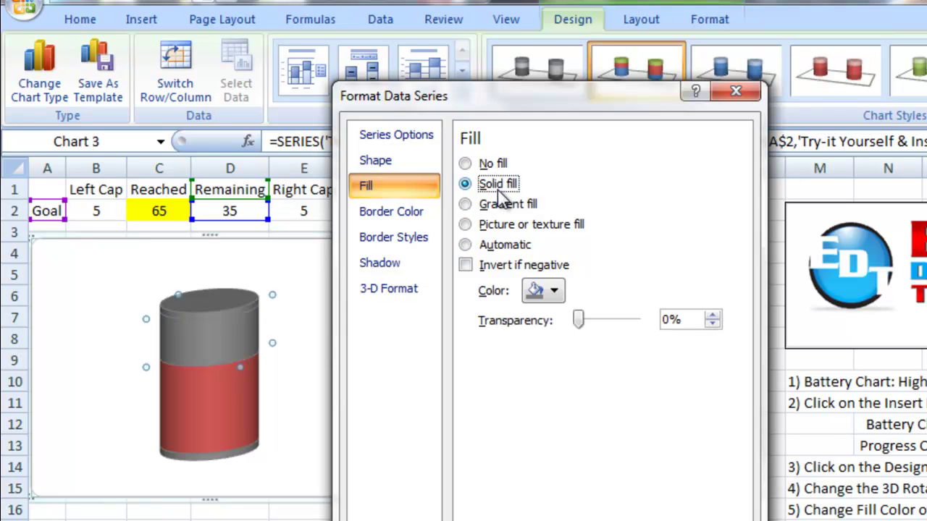
{"action": "left_click", "coordinate": [549, 291]}
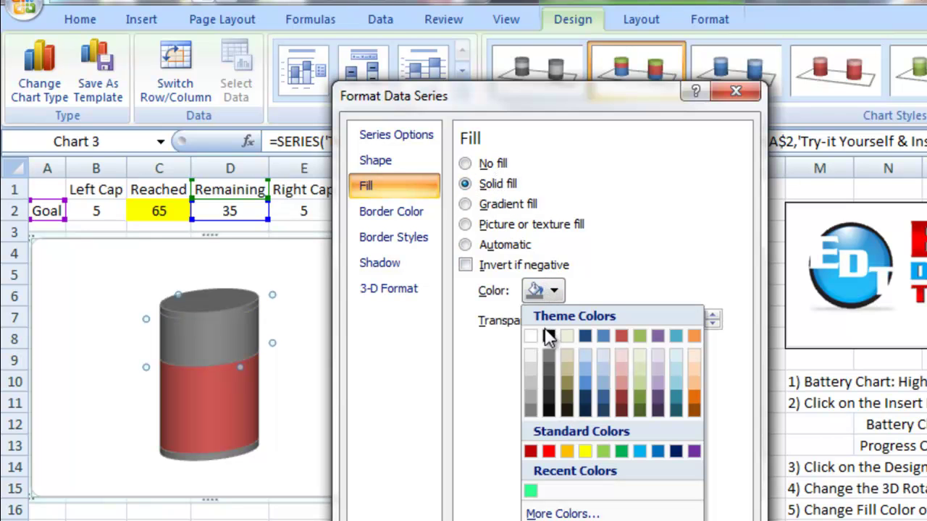
{"action": "left_click", "coordinate": [549, 337]}
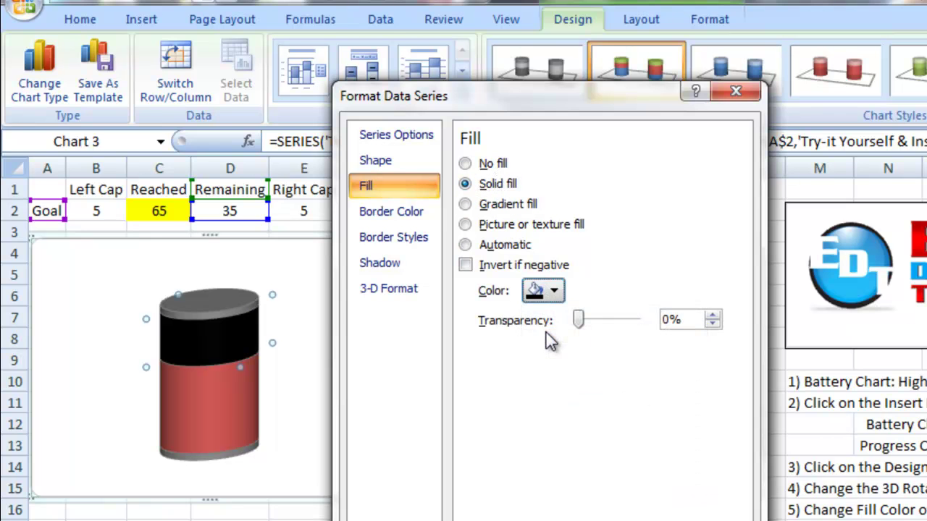
Fill the Goal chart's Reached series with solid green from the standard colors
{"action": "left_click", "coordinate": [179, 411]}
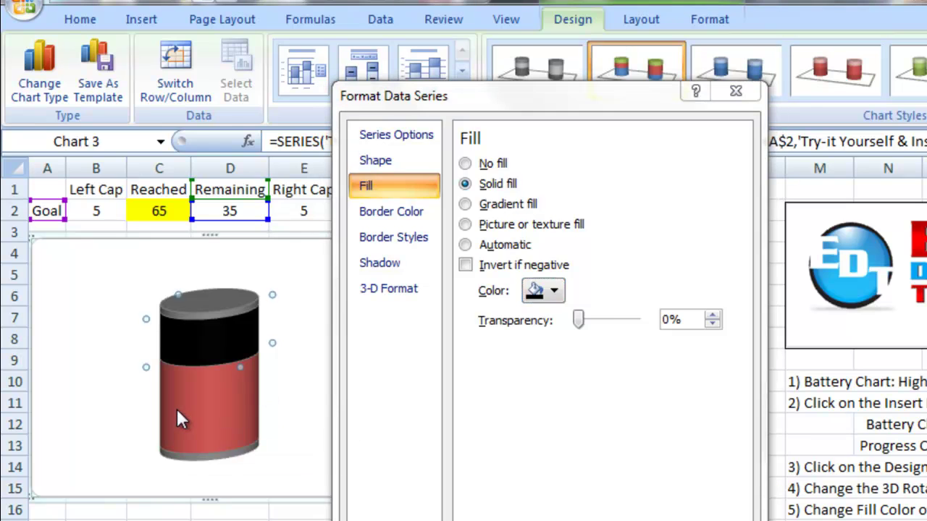
{"action": "left_click", "coordinate": [392, 186]}
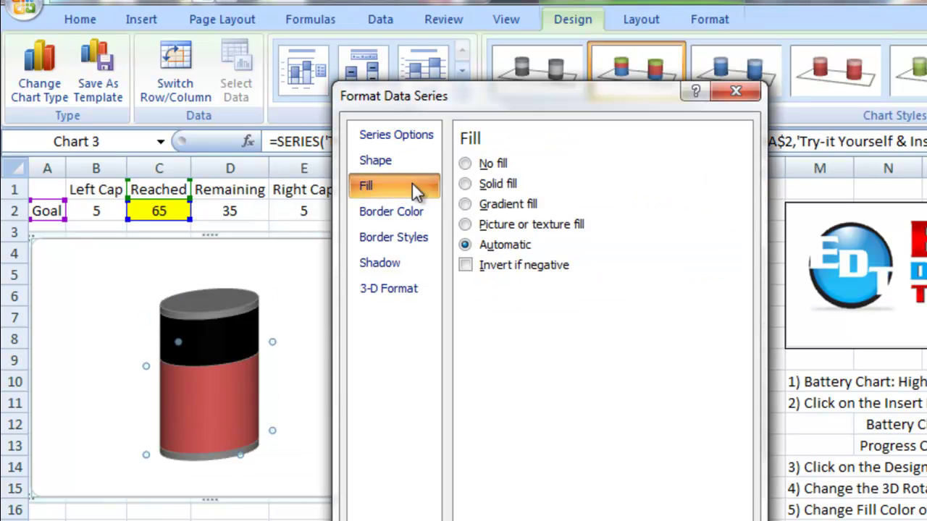
{"action": "left_click", "coordinate": [489, 186]}
{"action": "left_click", "coordinate": [545, 291]}
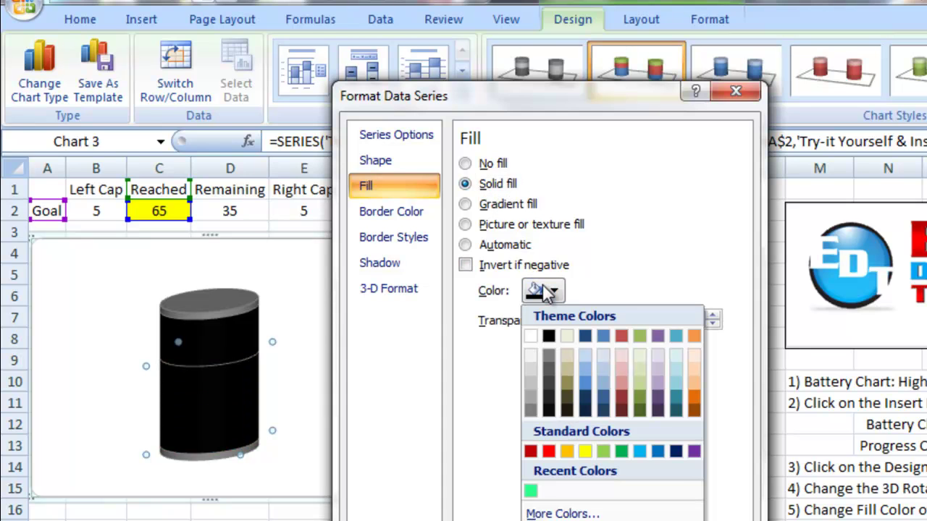
{"action": "left_click", "coordinate": [621, 452]}
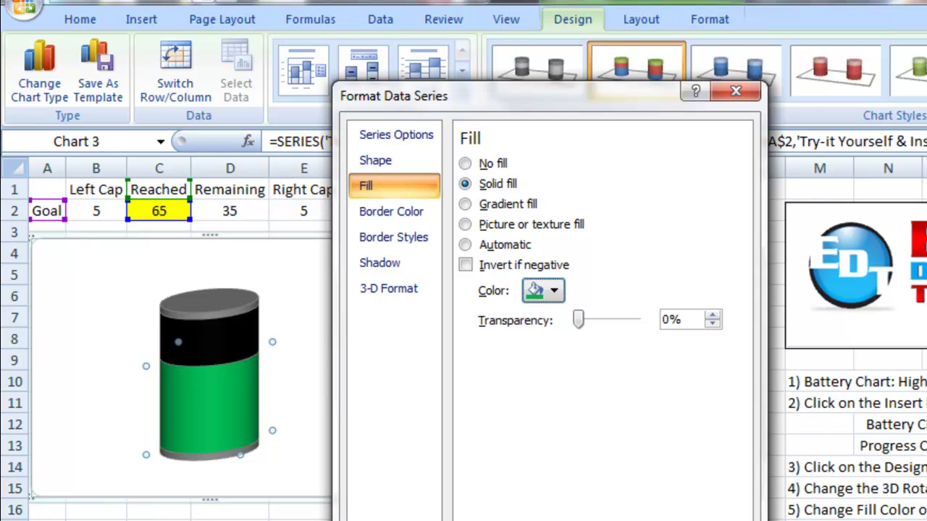
Fill the Goal chart's chart area background with solid black
{"action": "left_click", "coordinate": [46, 258]}
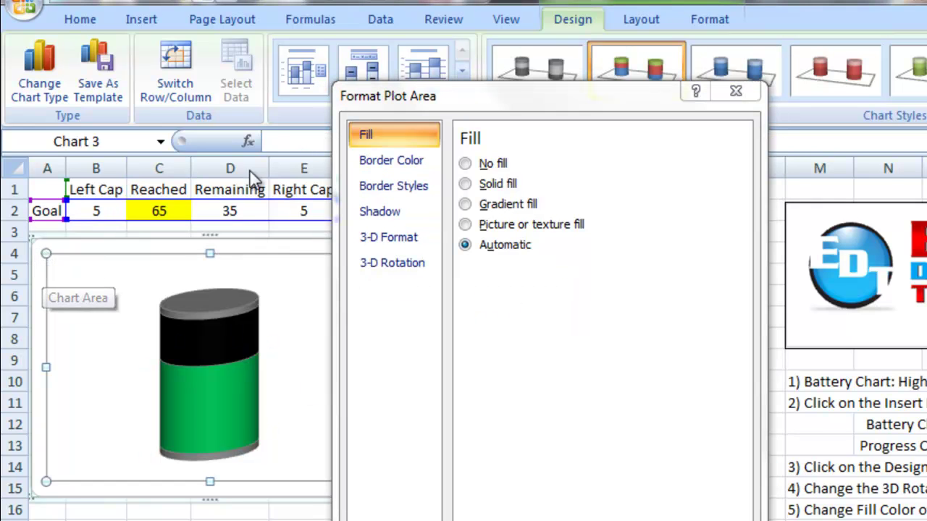
{"action": "left_click", "coordinate": [40, 297]}
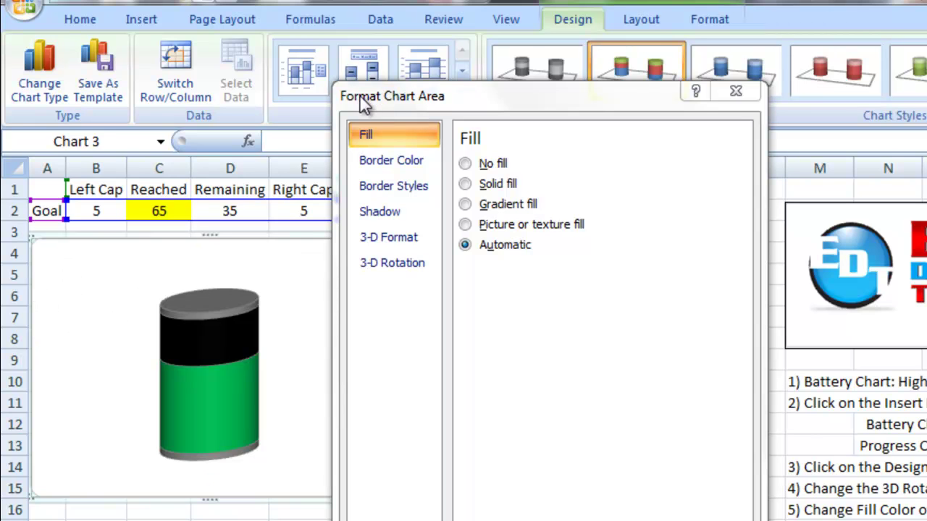
{"action": "left_click", "coordinate": [488, 188]}
{"action": "left_click", "coordinate": [554, 271]}
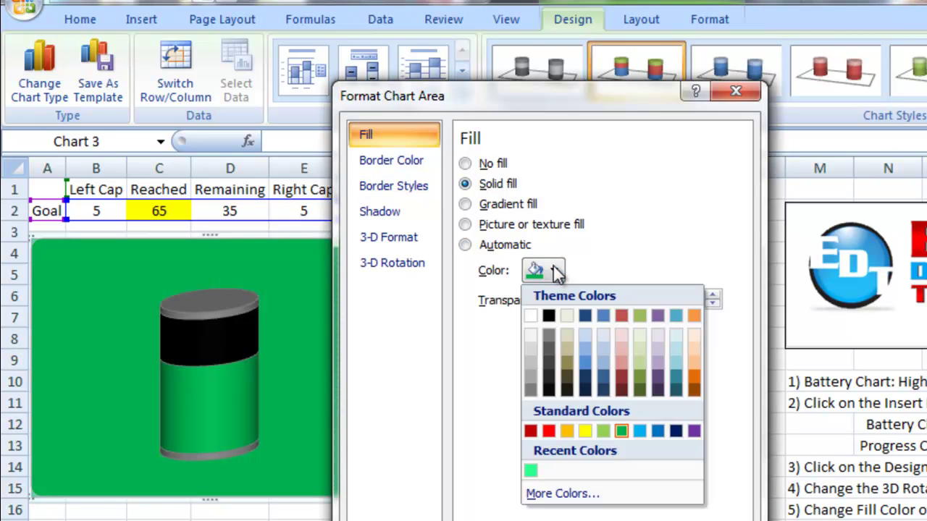
{"action": "left_click", "coordinate": [549, 314]}
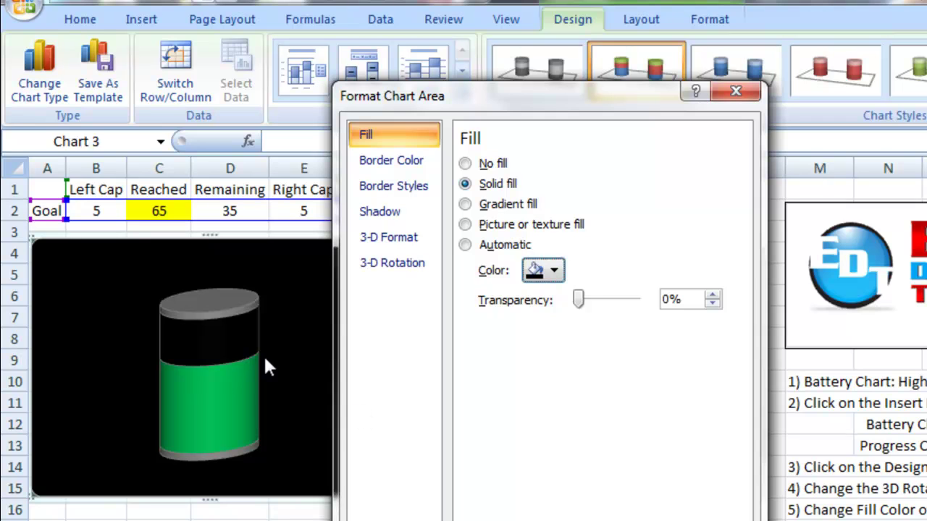
Set the fill transparency of the Goal chart's Remaining series to 64% and close the formatting dialog
{"action": "left_click", "coordinate": [207, 346]}
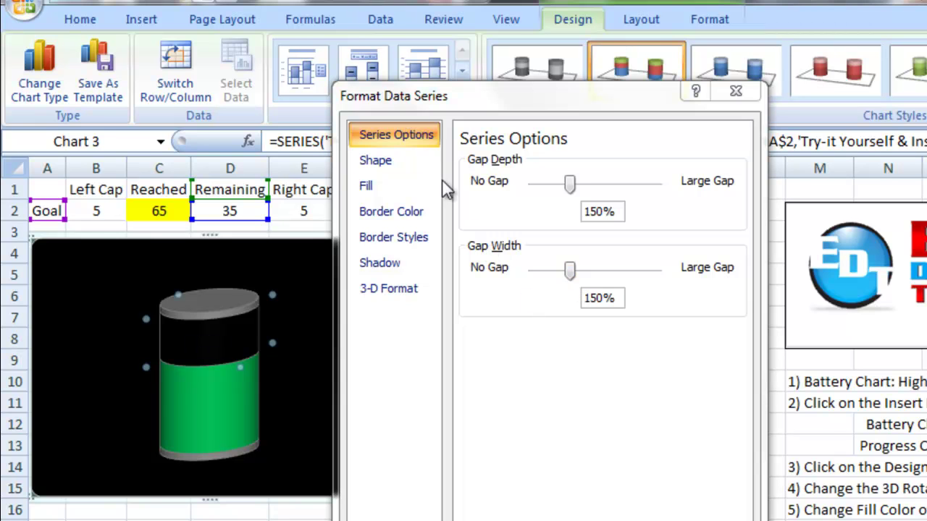
{"action": "left_click", "coordinate": [424, 186]}
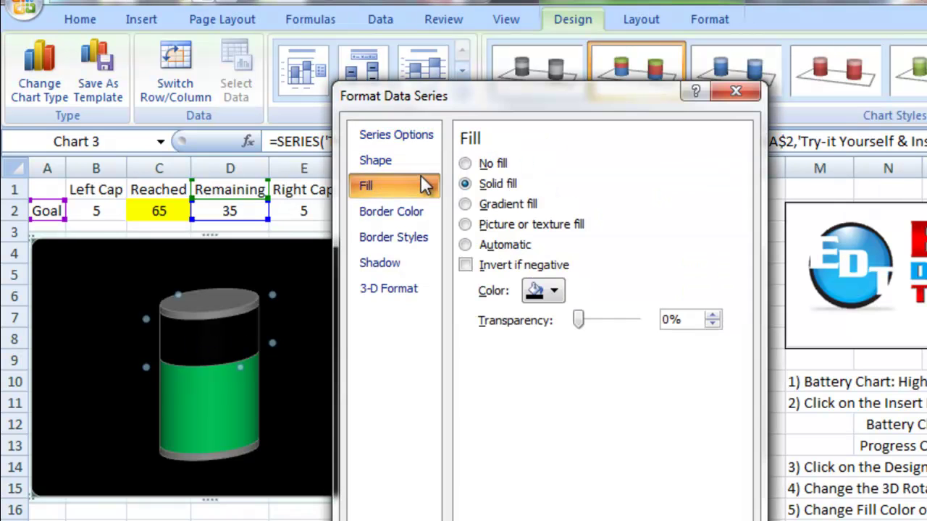
{"action": "left_click", "coordinate": [579, 322]}
{"action": "left_click_drag", "start_coordinate": [605, 332], "coordinate": [620, 330]}
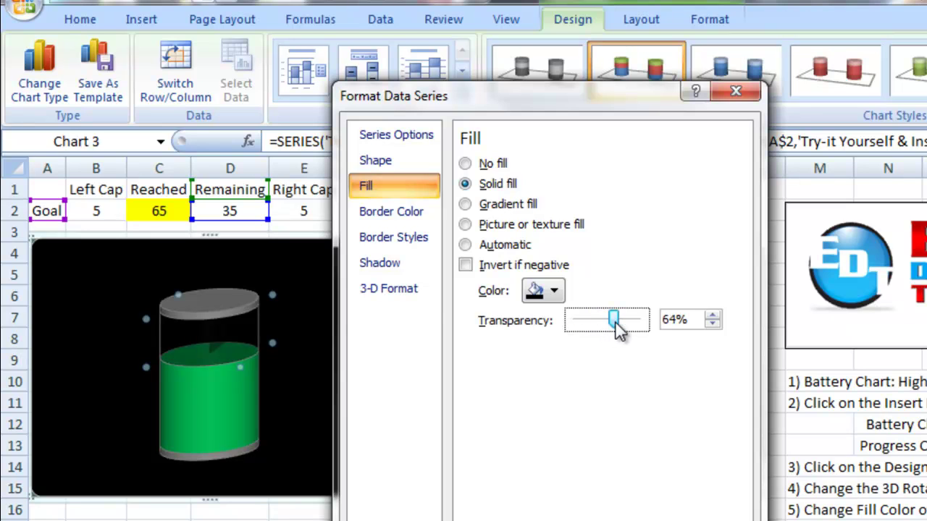
{"action": "mouse_move", "coordinate": [246, 370]}
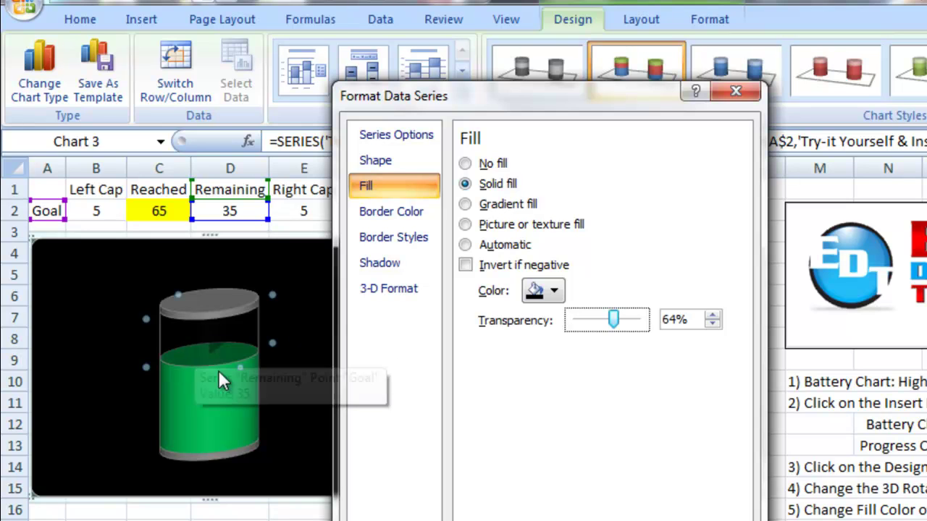
{"action": "mouse_move", "coordinate": [218, 354]}
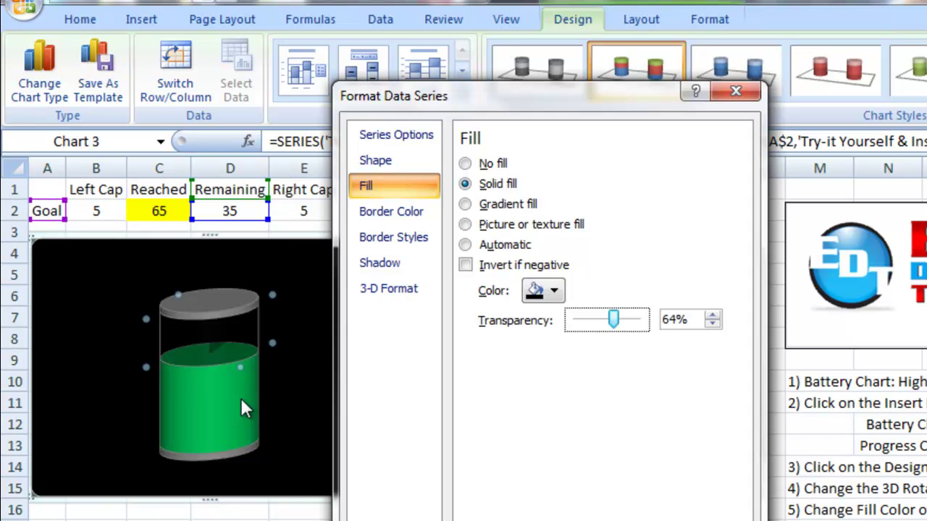
{"action": "key", "text": "Escape"}
Set the Goal chart's 3-D rotation to 0° on X and 5° on Y
{"action": "left_click", "coordinate": [224, 391]}
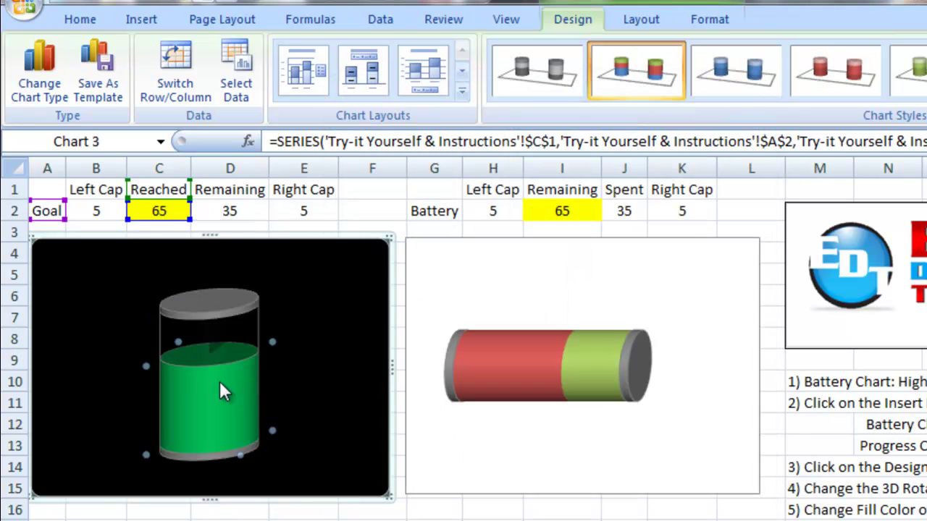
{"action": "right_click", "coordinate": [221, 382]}
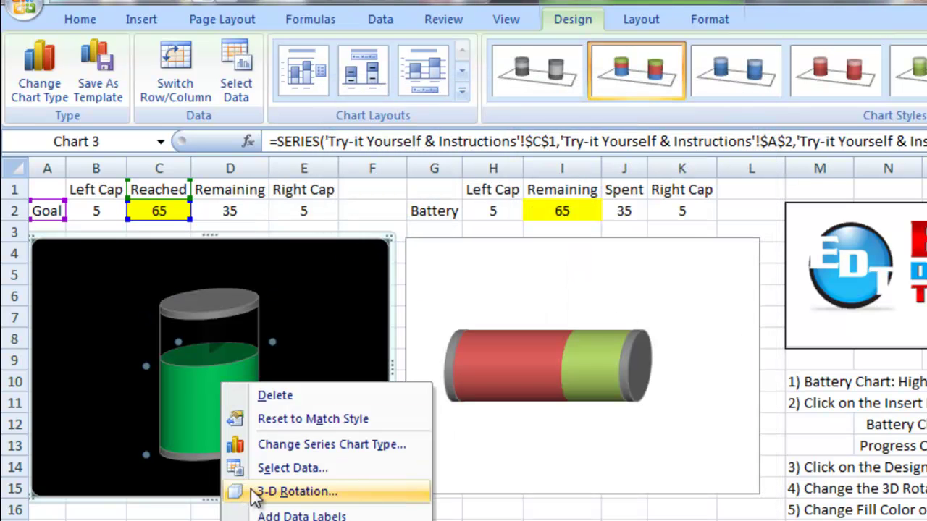
{"action": "left_click", "coordinate": [281, 495]}
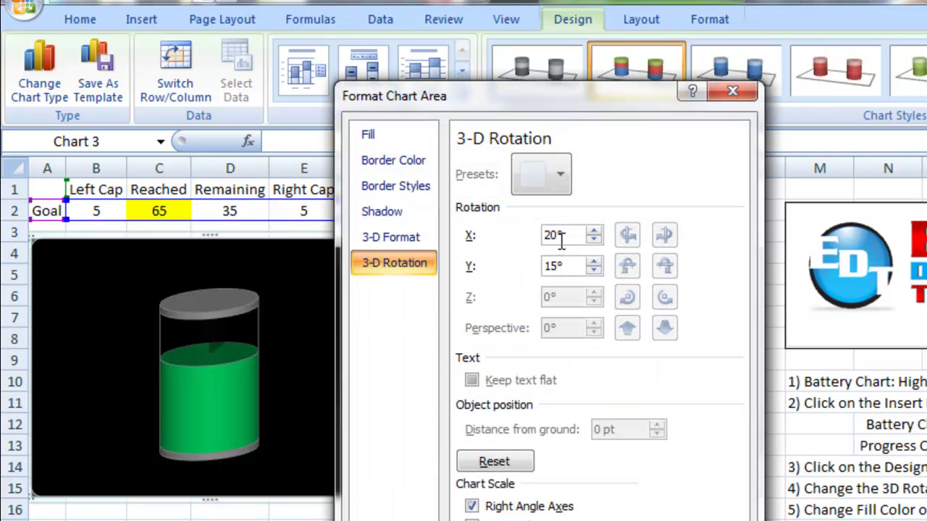
{"action": "left_click_drag", "start_coordinate": [564, 241], "coordinate": [528, 240]}
{"action": "type", "text": "0"}
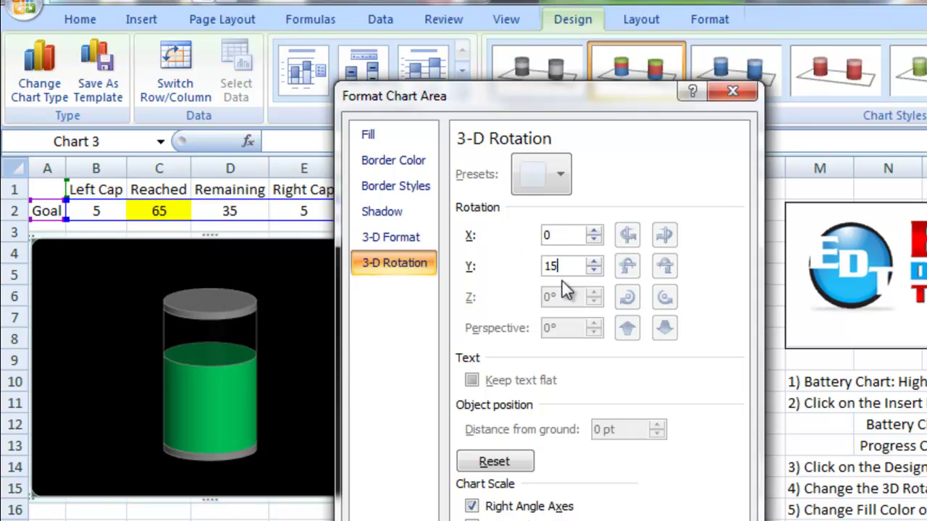
{"action": "key", "text": "BackSpace"}
{"action": "key", "text": "BackSpace"}
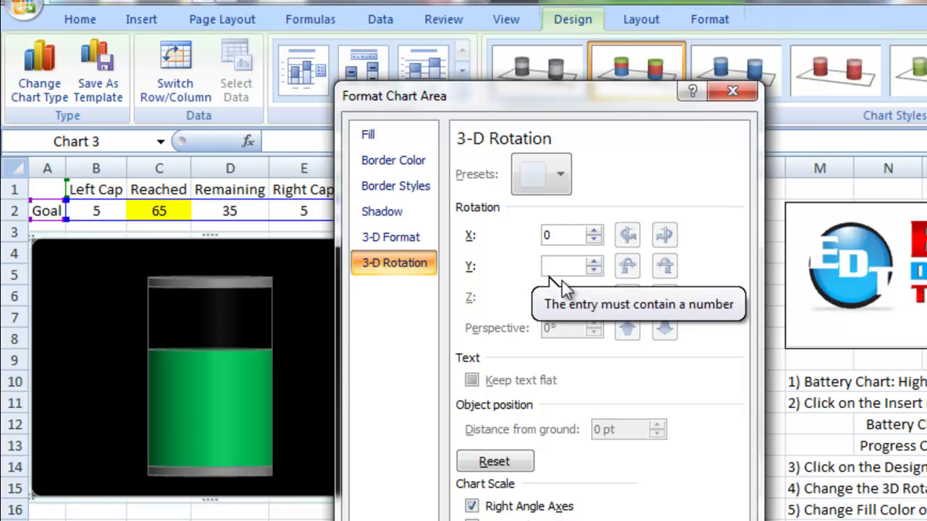
{"action": "type", "text": "3"}
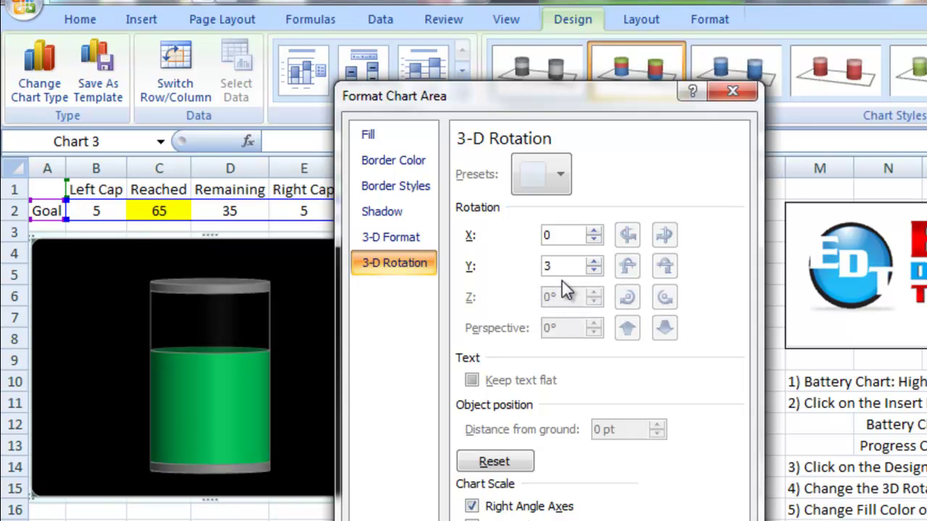
{"action": "type", "text": "5"}
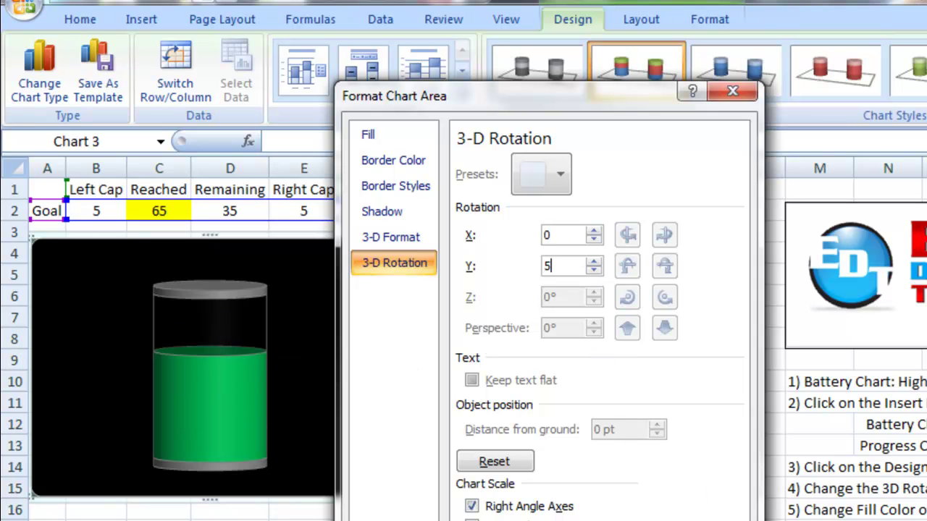
Close the Goal chart's rotation settings and fill the Battery chart's Remaining series with solid green from the standard colors
{"action": "key", "text": "Return"}
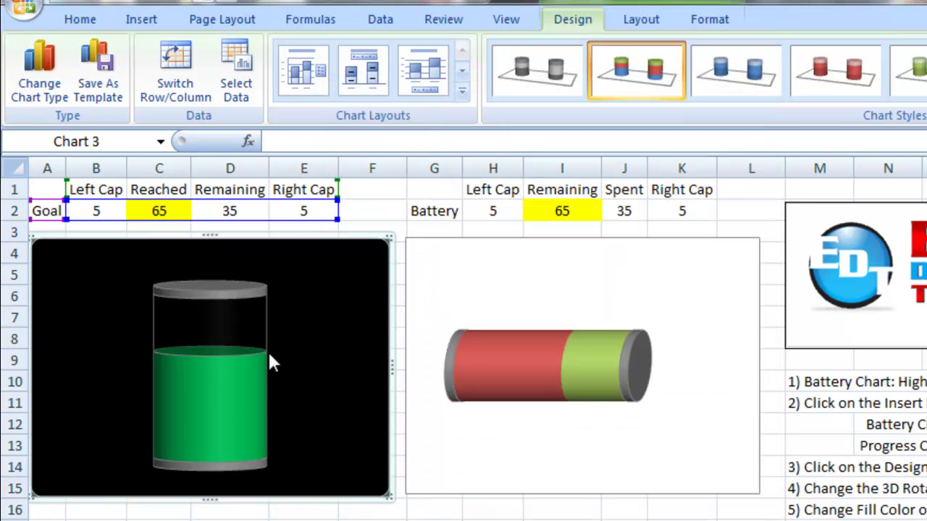
{"action": "left_click", "coordinate": [513, 383]}
{"action": "right_click", "coordinate": [513, 378]}
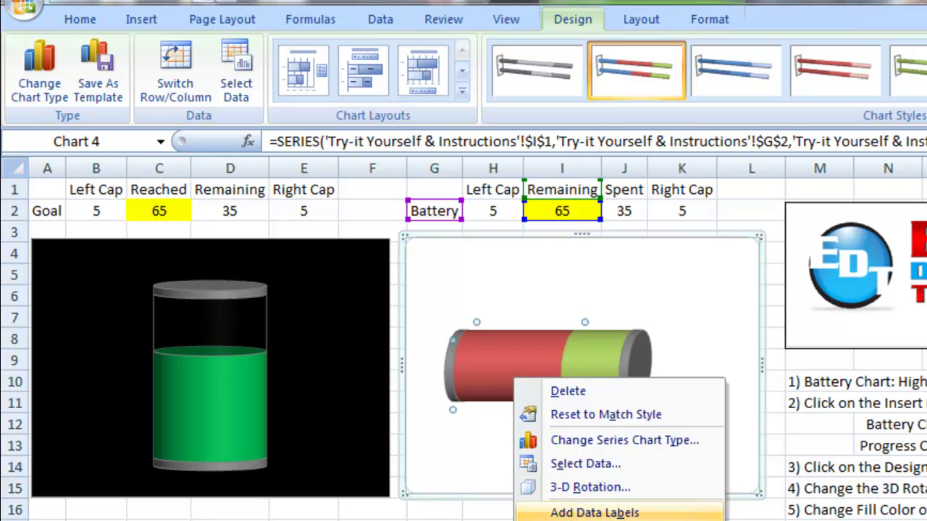
{"action": "key", "text": "f"}
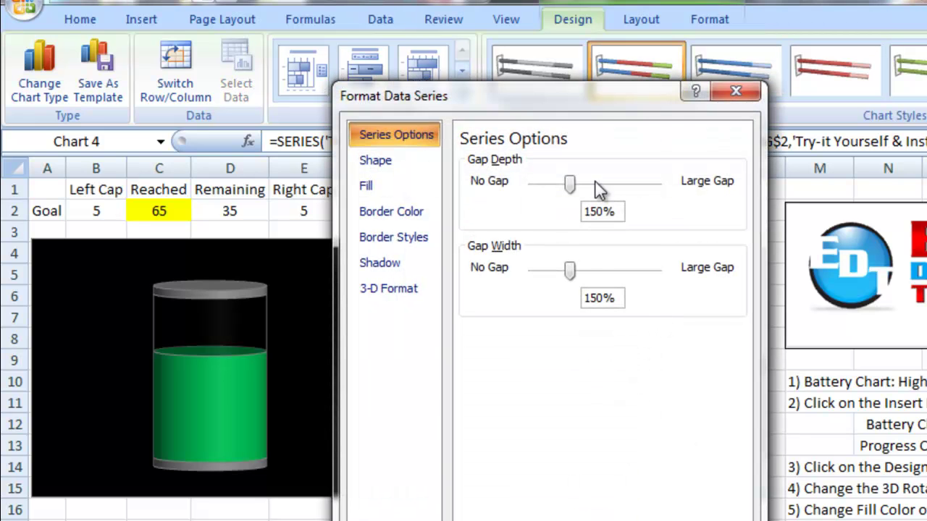
{"action": "left_click", "coordinate": [423, 186]}
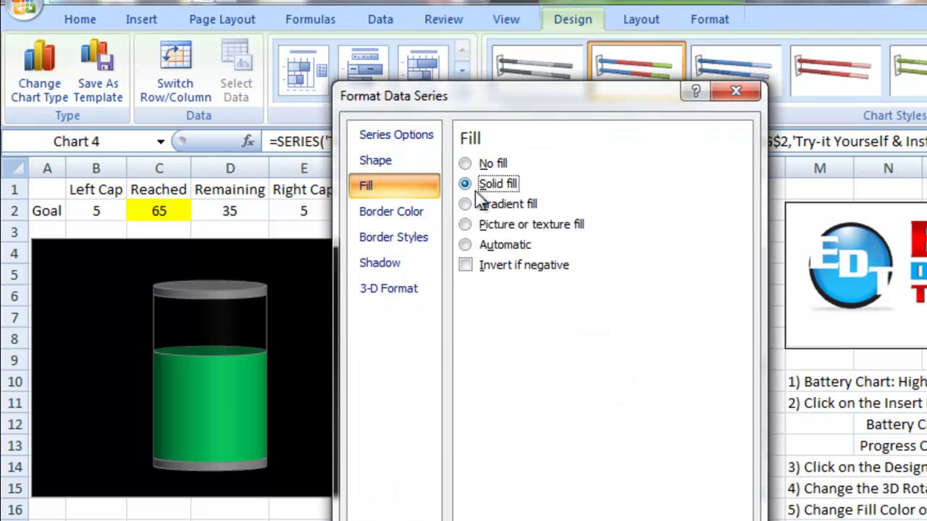
{"action": "left_click", "coordinate": [467, 184]}
{"action": "left_click_drag", "start_coordinate": [559, 88], "coordinate": [234, 98]}
{"action": "left_click", "coordinate": [215, 290]}
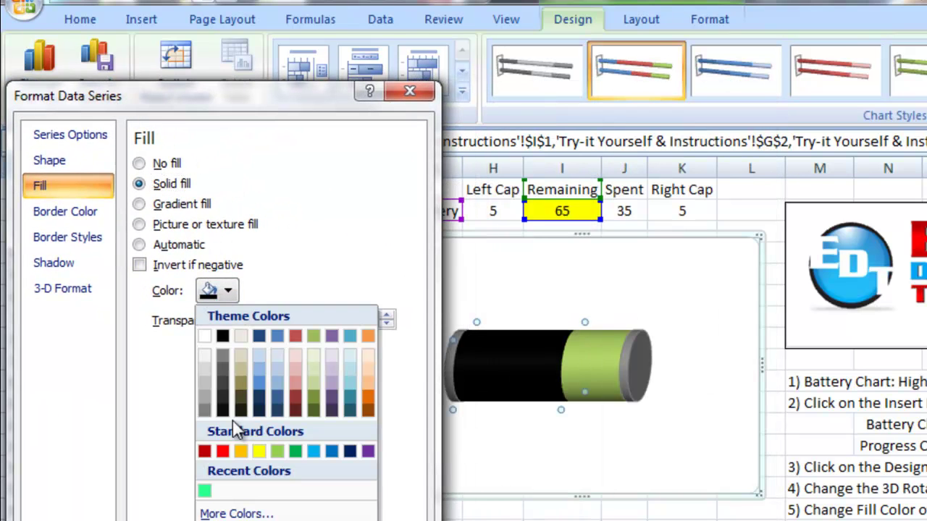
{"action": "left_click", "coordinate": [294, 451]}
Fill the Battery chart's Spent series and its chart area with solid black
{"action": "left_click", "coordinate": [599, 360]}
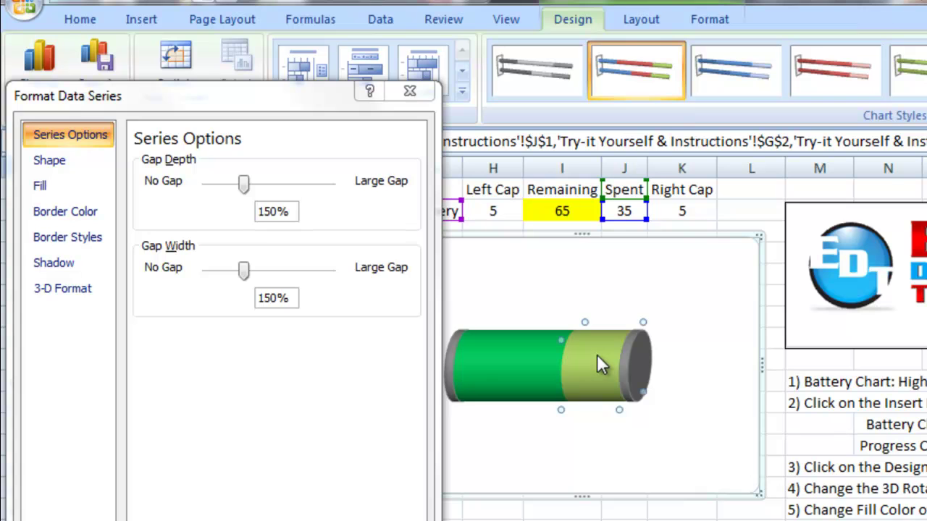
{"action": "left_click", "coordinate": [87, 185]}
{"action": "left_click", "coordinate": [139, 184]}
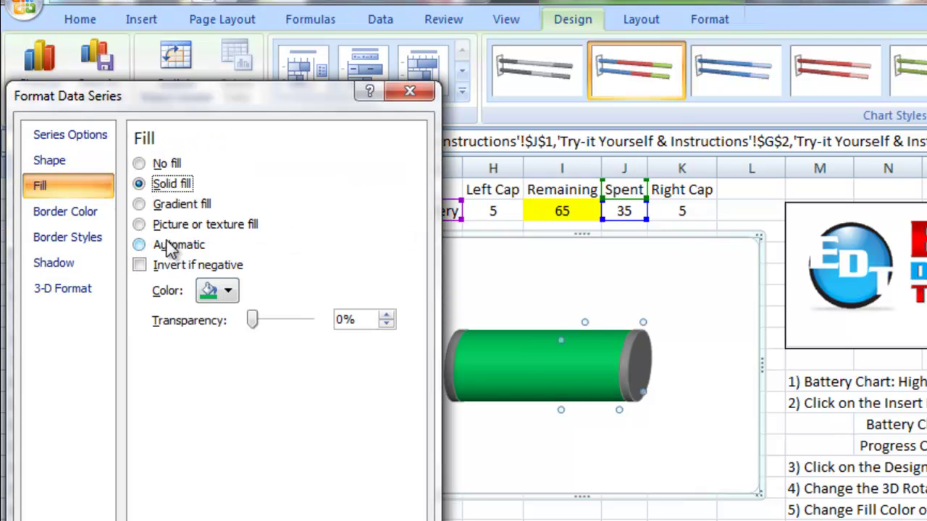
{"action": "left_click", "coordinate": [227, 290]}
{"action": "left_click", "coordinate": [219, 332]}
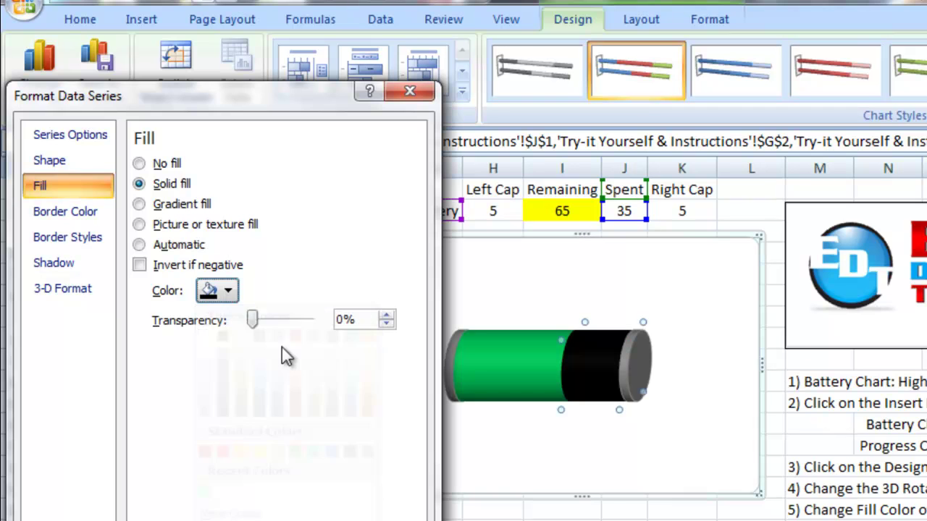
{"action": "left_click", "coordinate": [760, 335]}
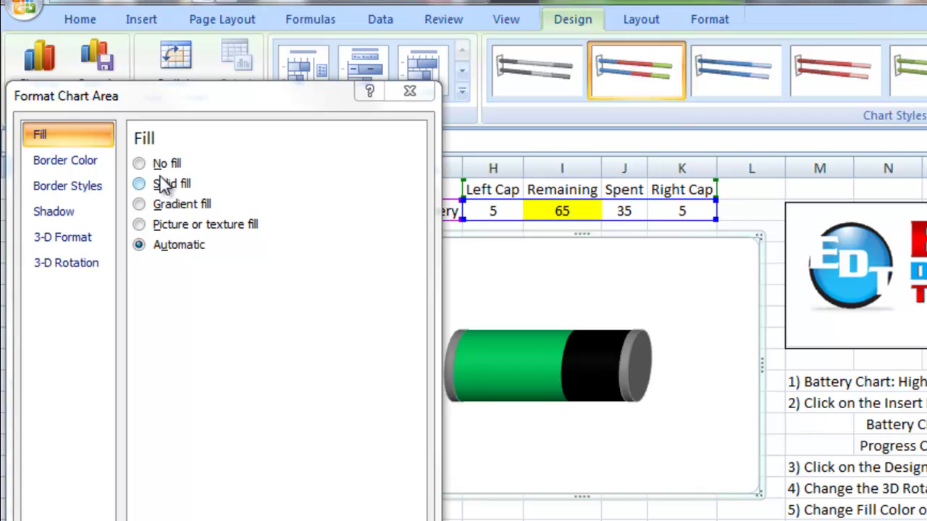
{"action": "left_click", "coordinate": [140, 183]}
Set the fill transparency of the Battery chart's Spent series to 61%
{"action": "left_click", "coordinate": [587, 378]}
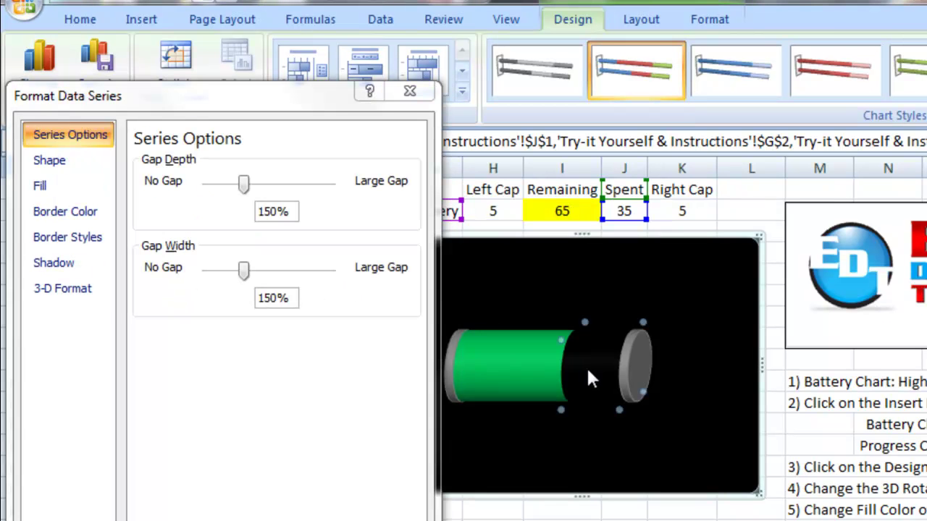
{"action": "left_click", "coordinate": [63, 186]}
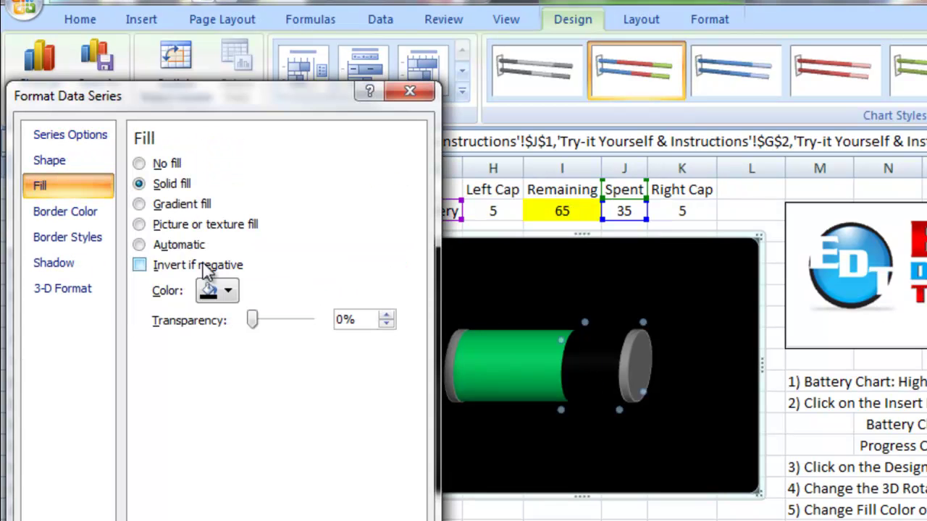
{"action": "left_click", "coordinate": [252, 320]}
{"action": "left_click_drag", "start_coordinate": [276, 325], "coordinate": [296, 320]}
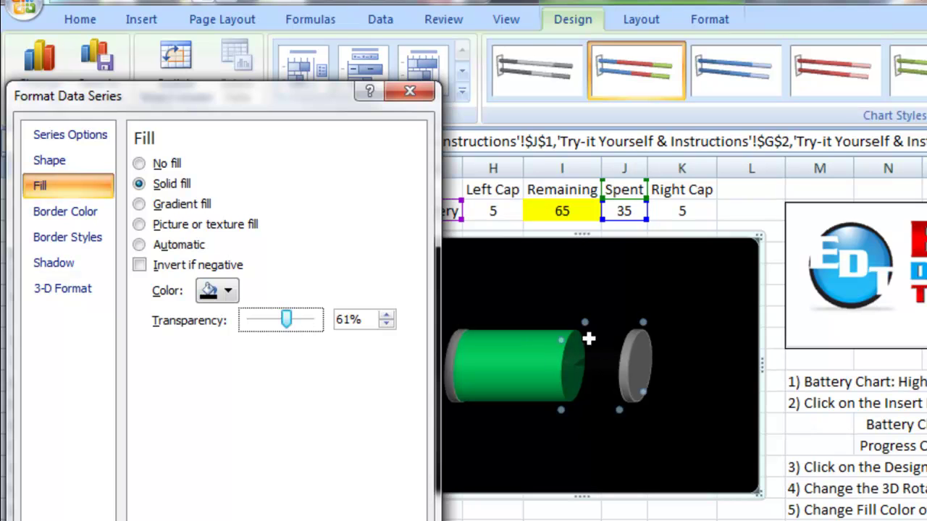
{"action": "mouse_move", "coordinate": [596, 365]}
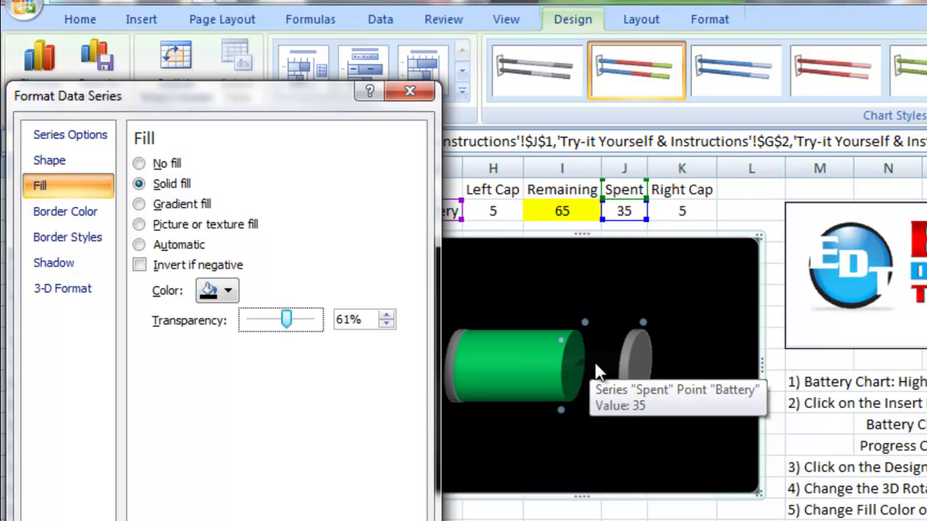
Give the Battery chart's Remaining and Spent series solid line borders and close the formatting dialog
{"action": "left_click", "coordinate": [477, 370]}
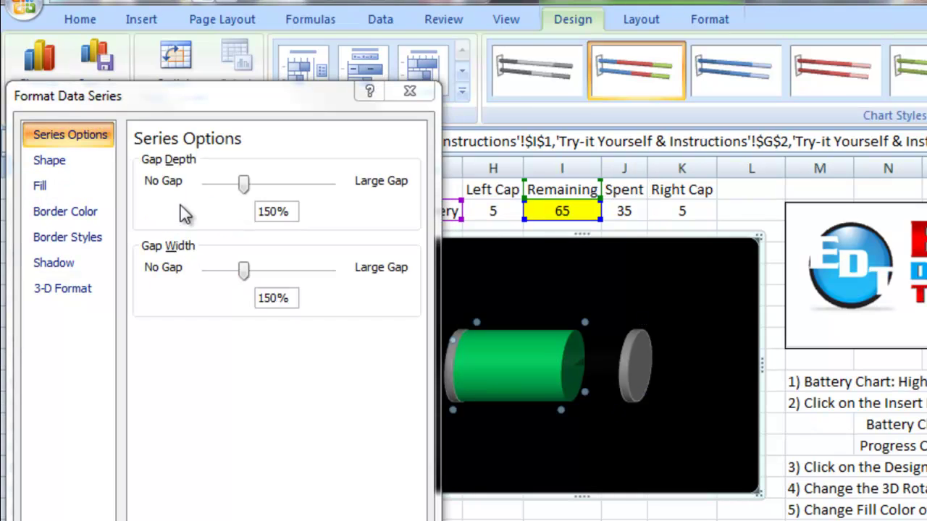
{"action": "left_click", "coordinate": [90, 210]}
{"action": "left_click", "coordinate": [139, 184]}
{"action": "left_click", "coordinate": [625, 380]}
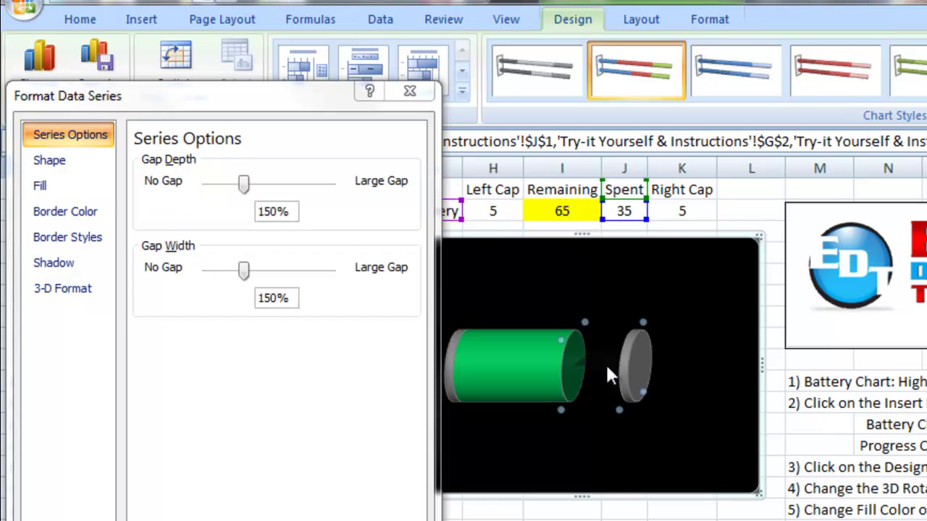
{"action": "left_click", "coordinate": [40, 210]}
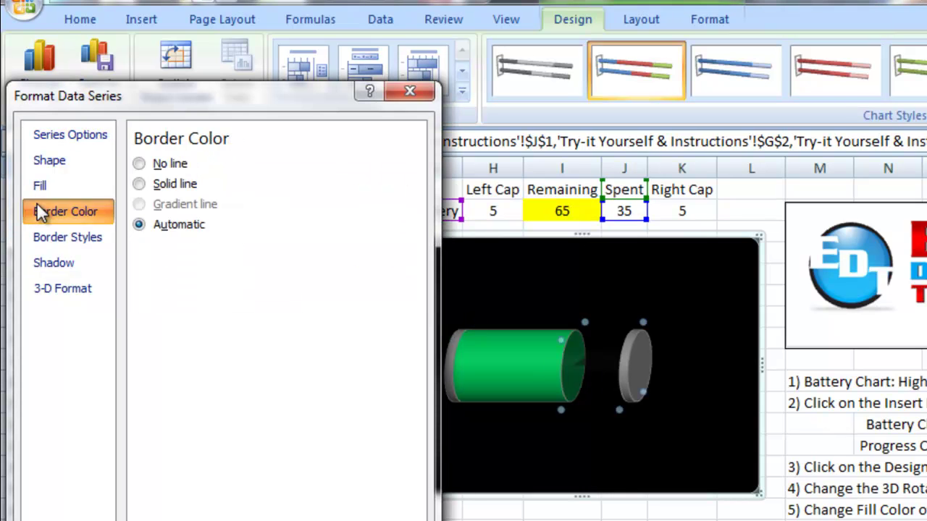
{"action": "left_click", "coordinate": [176, 184]}
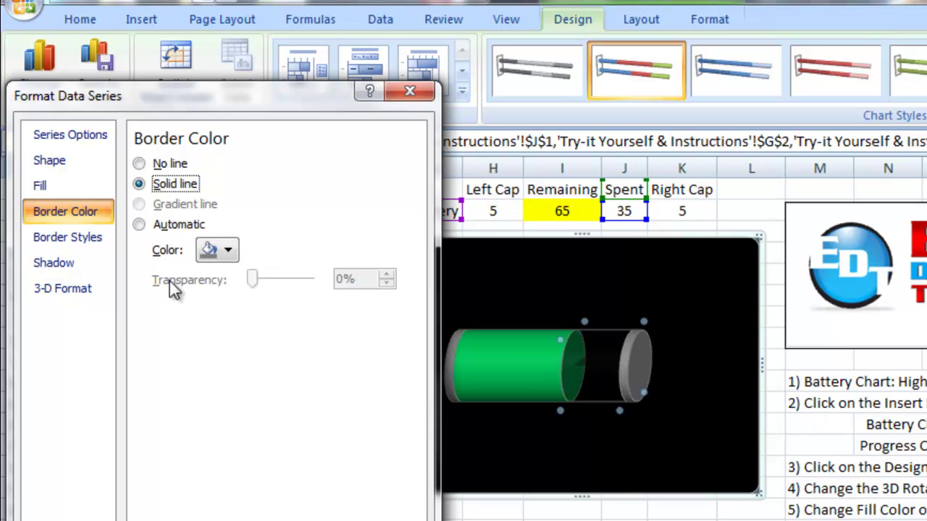
{"action": "key", "text": "Escape"}
Set the Battery chart's 3-D rotation to 0° on X and 2° on Y, then close the dialog
{"action": "right_click", "coordinate": [528, 413]}
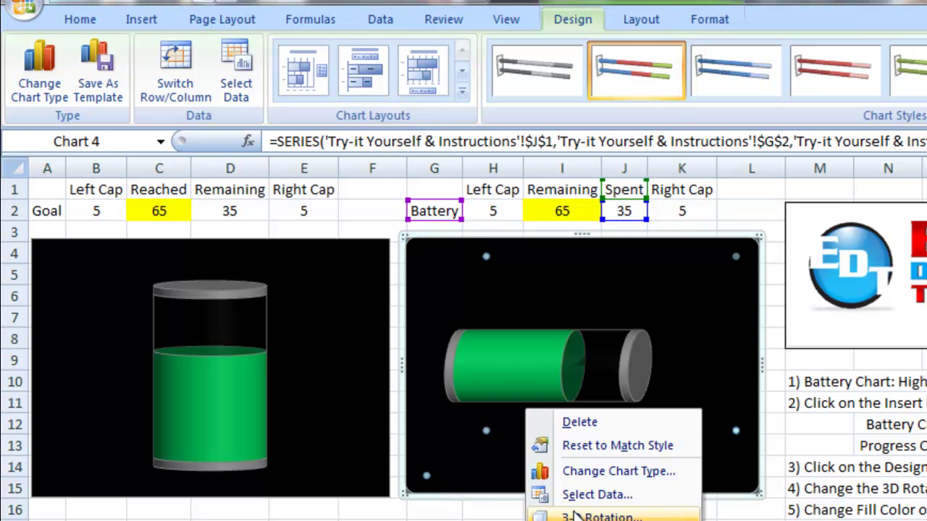
{"action": "left_click", "coordinate": [574, 515]}
{"action": "left_click_drag", "start_coordinate": [250, 231], "coordinate": [165, 231]}
{"action": "type", "text": "0"}
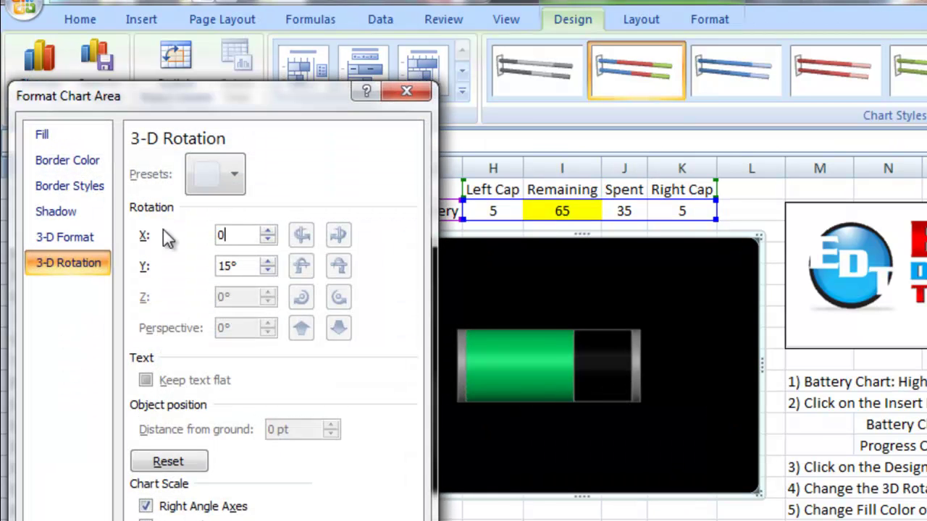
{"action": "key", "text": "BackSpace"}
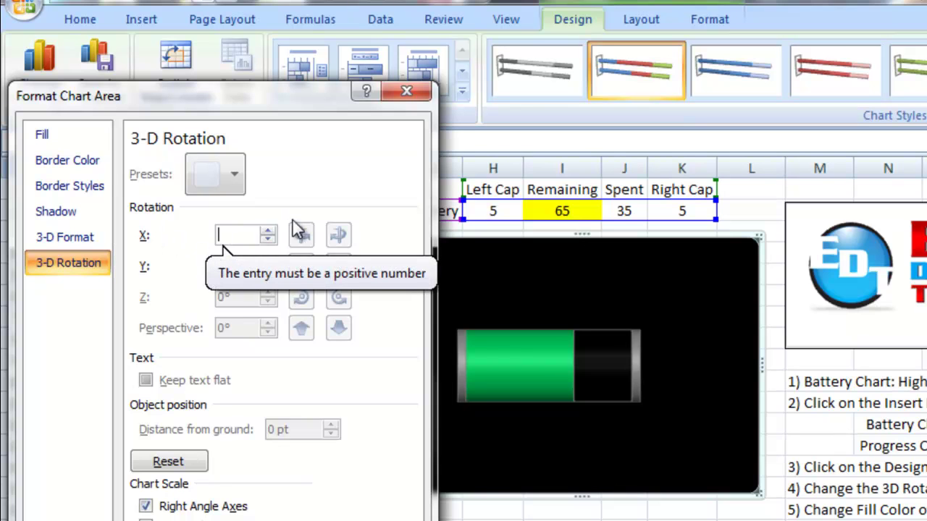
{"action": "key", "text": "Tab"}
{"action": "type", "text": "2"}
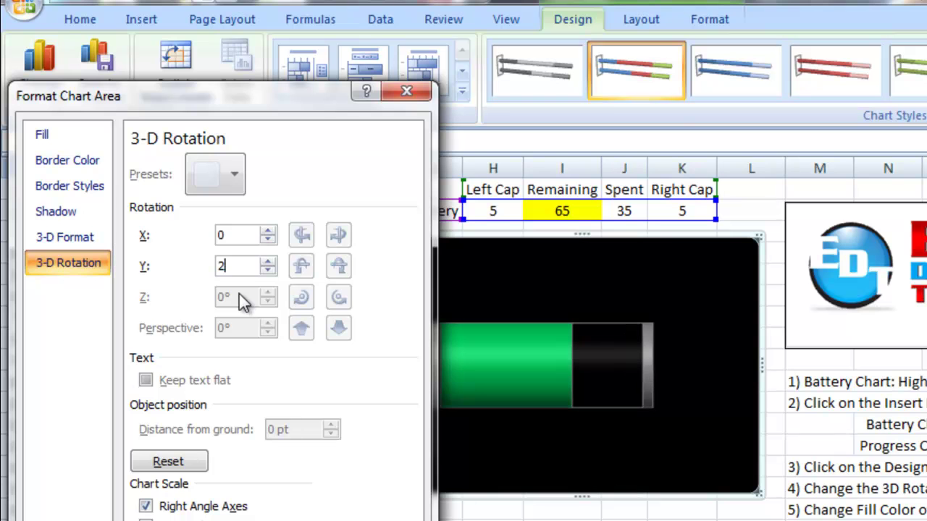
{"action": "key", "text": "Return"}
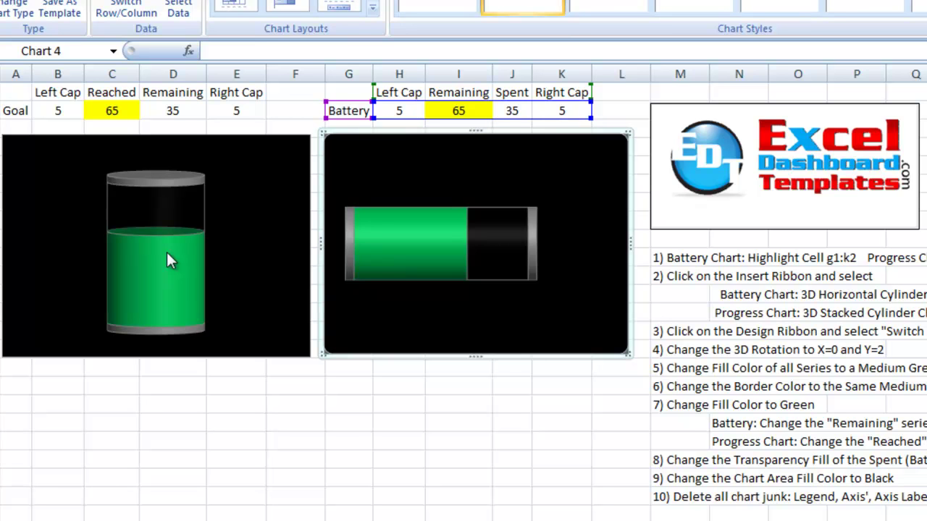
{"action": "mouse_move", "coordinate": [489, 244]}
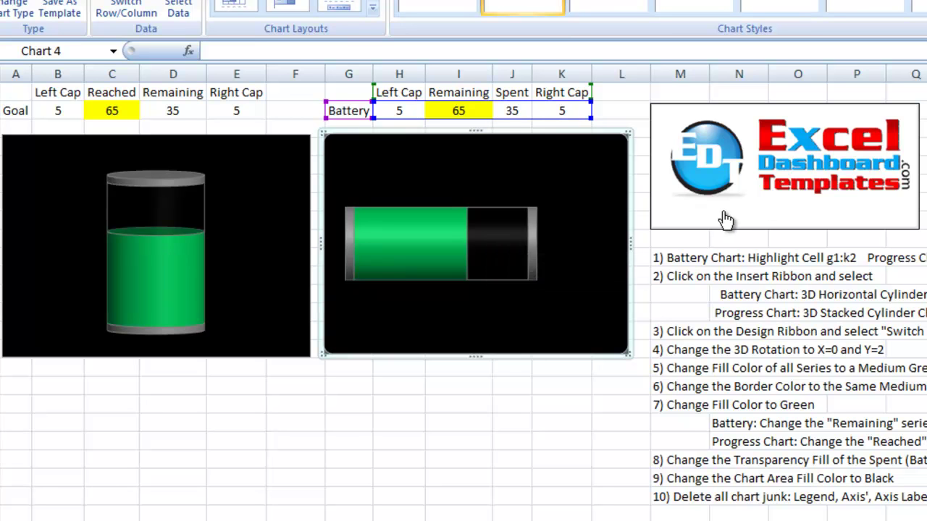